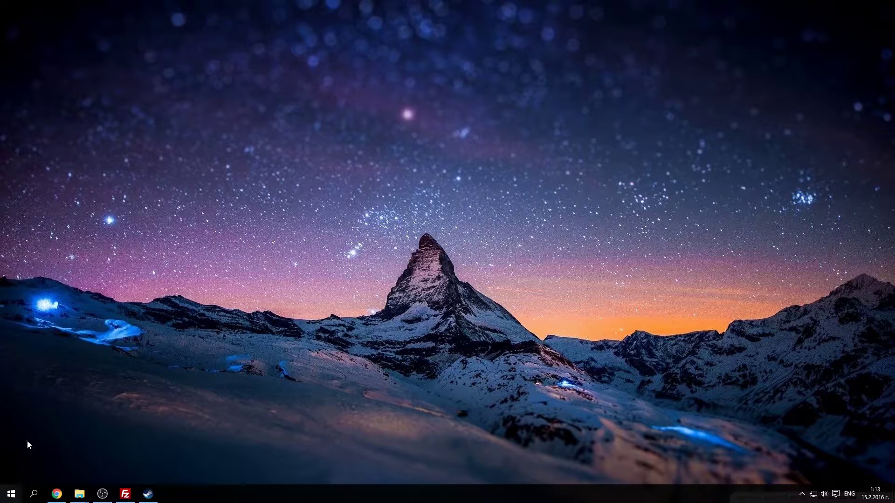
Inspect the QuakeSounds folder in cstrike_downloads\sound, then swap Explorer for the Steam Servers window
{"action": "mouse_move", "coordinate": [80, 501]}
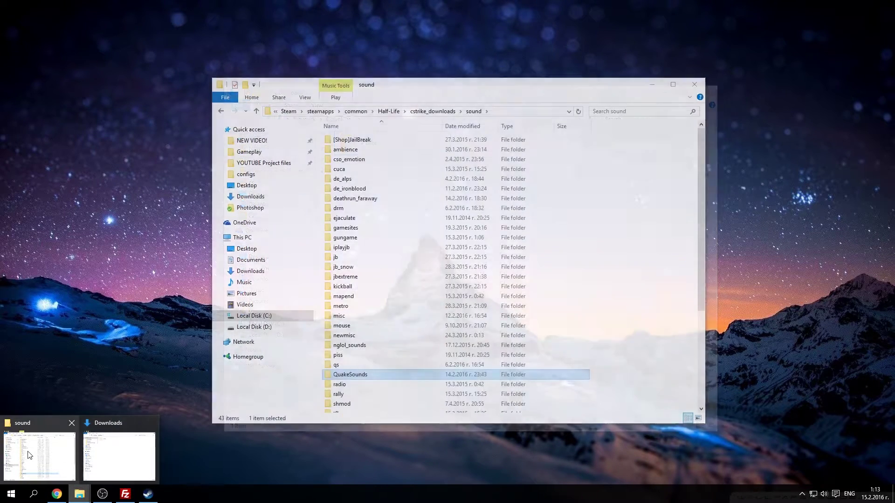
{"action": "left_click", "coordinate": [130, 455]}
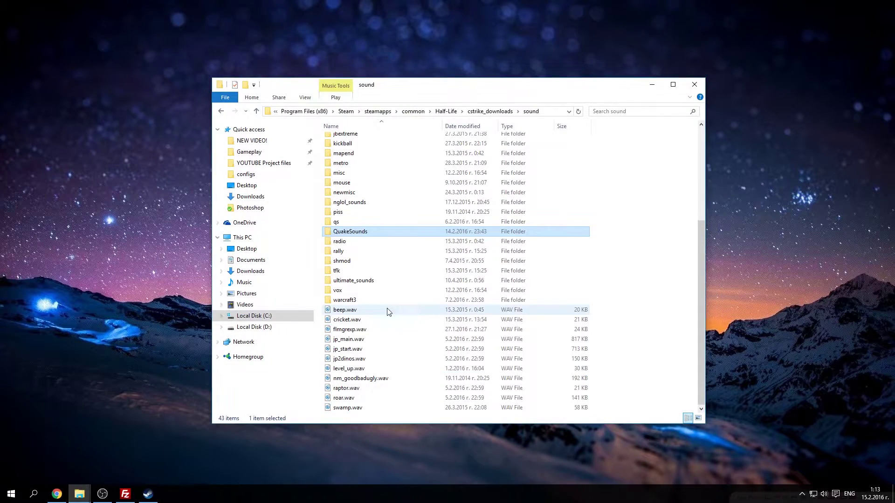
{"action": "left_click", "coordinate": [353, 232]}
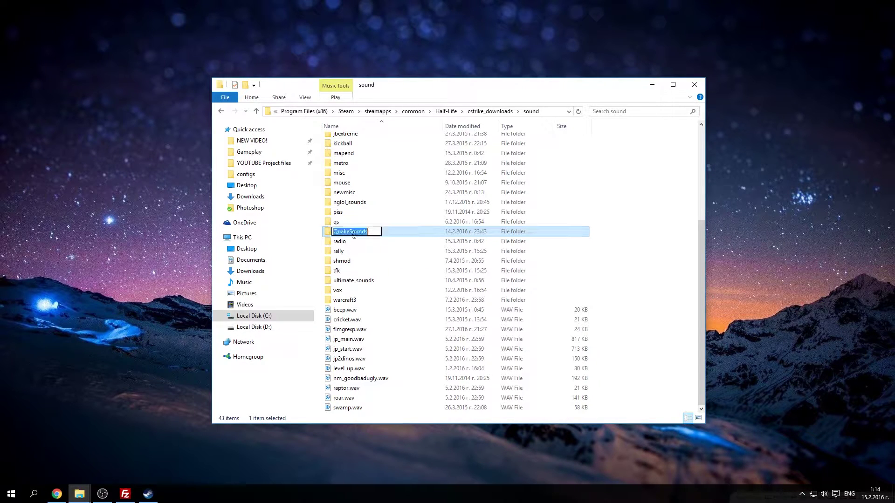
{"action": "key", "text": "Return"}
{"action": "left_click", "coordinate": [652, 84]}
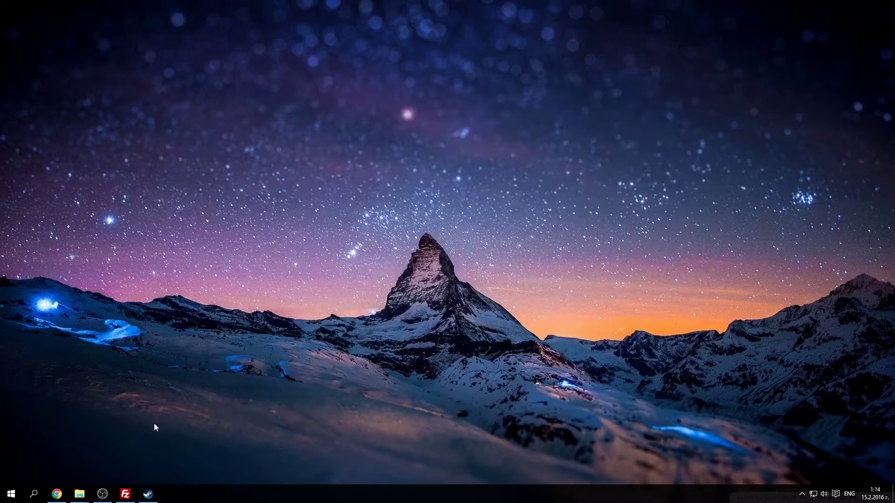
{"action": "left_click", "coordinate": [148, 495]}
Connect to the favourite Awesome Cars + Fun Maps server, check the scoreboard, then disconnect
{"action": "left_click", "coordinate": [565, 352]}
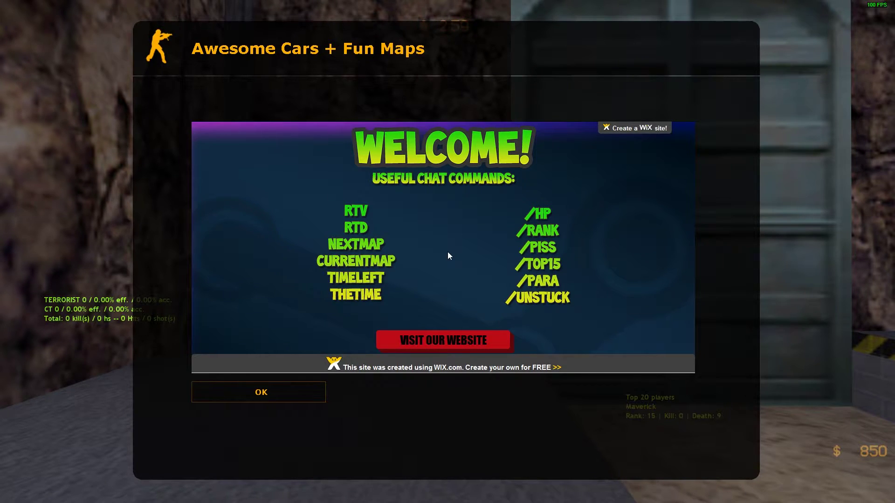
{"action": "key", "text": "Tab"}
{"action": "key", "text": "Escape"}
{"action": "left_click", "coordinate": [43, 391]}
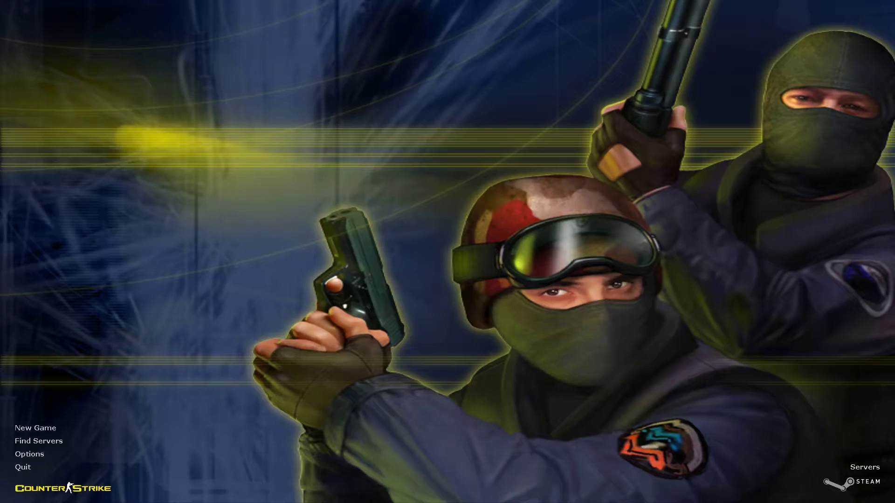
In FileZilla, go up from addons to /6.27000 and select cstrike; minimize the Steam Servers window
{"action": "key", "text": "alt+Tab"}
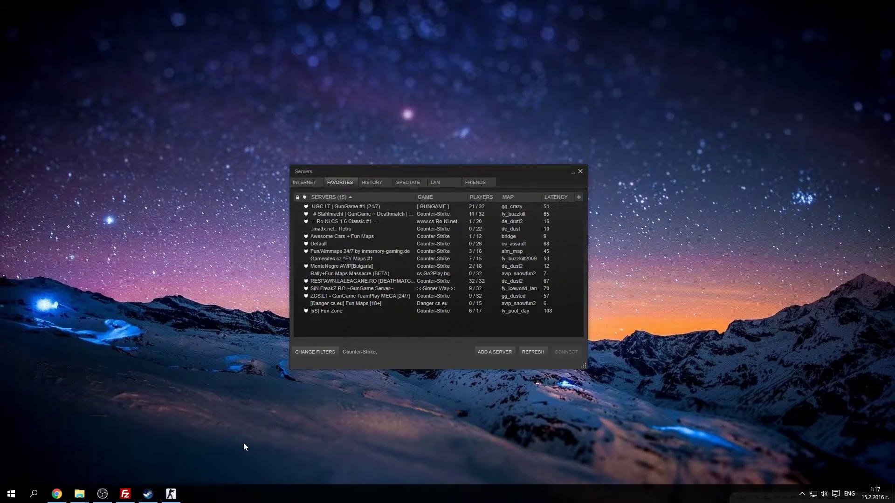
{"action": "key", "text": "alt+Tab"}
{"action": "scroll", "coordinate": [730, 294], "scroll_direction": "up", "scroll_amount": 10}
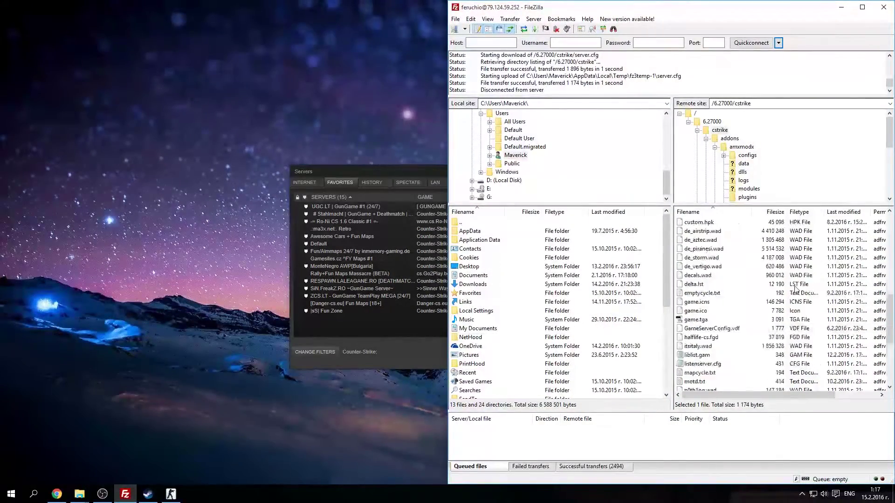
{"action": "double_click", "coordinate": [699, 232]}
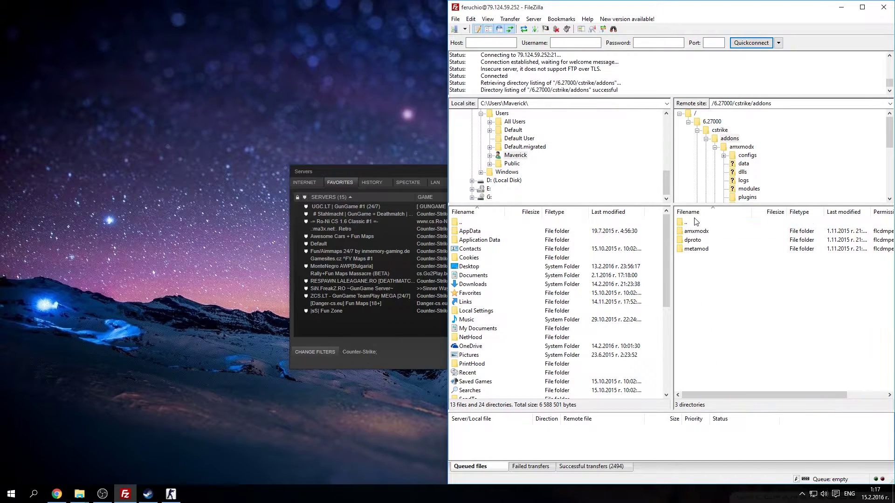
{"action": "double_click", "coordinate": [693, 222]}
{"action": "double_click", "coordinate": [694, 224]}
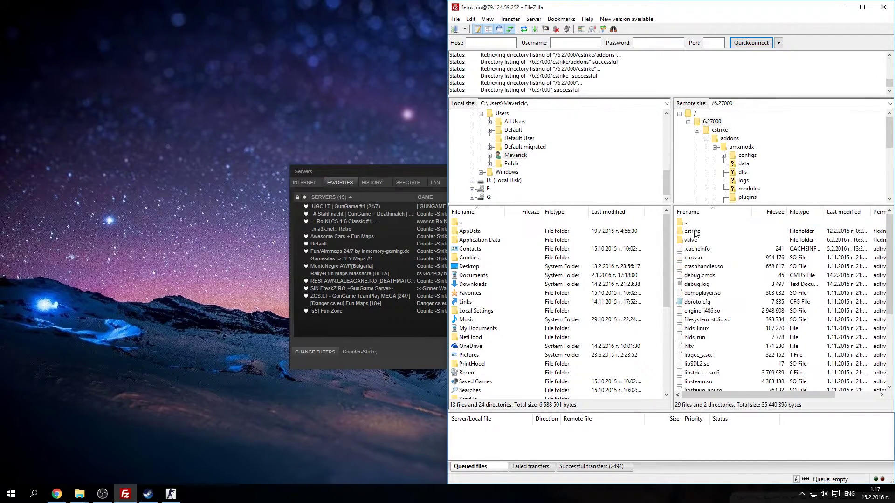
{"action": "left_click", "coordinate": [695, 232]}
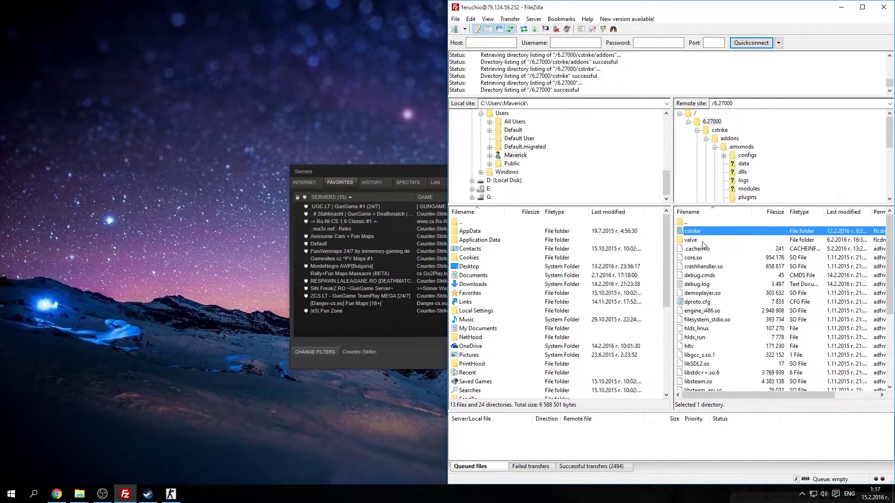
{"action": "left_click", "coordinate": [377, 166]}
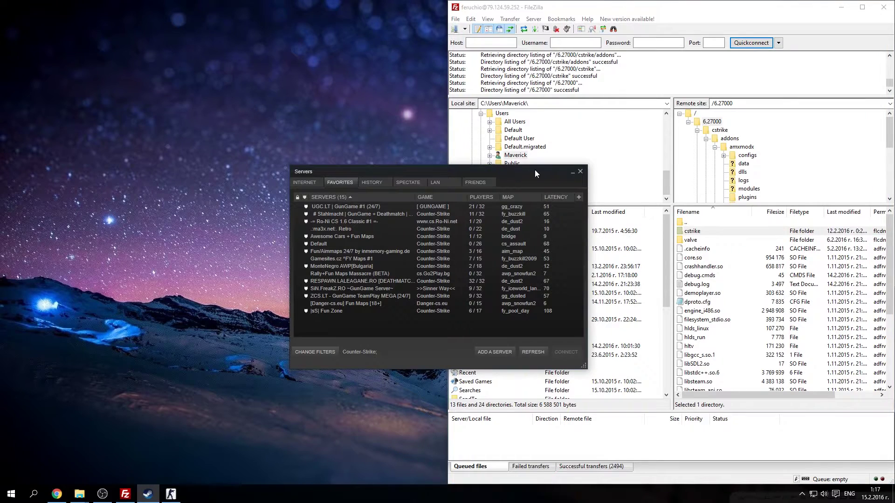
{"action": "left_click", "coordinate": [573, 175]}
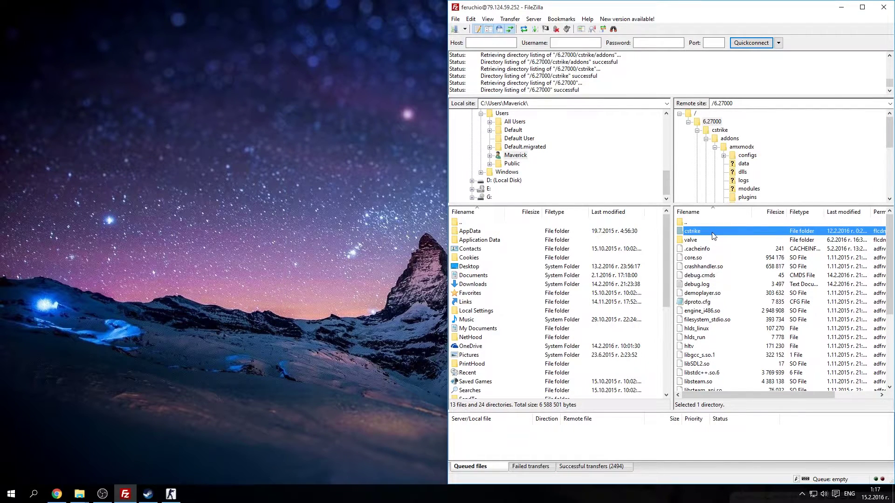
Create a folder named 'CS STRIKE FILES' in My Drive from the Chrome window
{"action": "left_click", "coordinate": [56, 495]}
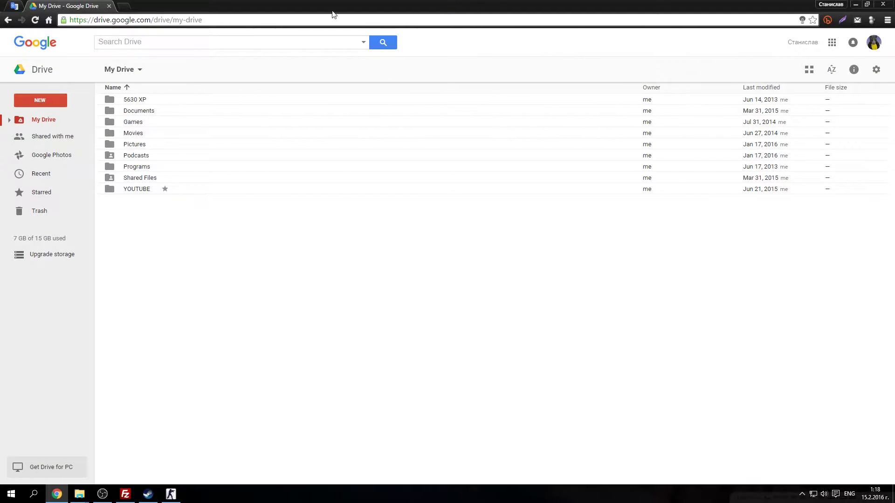
{"action": "left_click", "coordinate": [48, 20]}
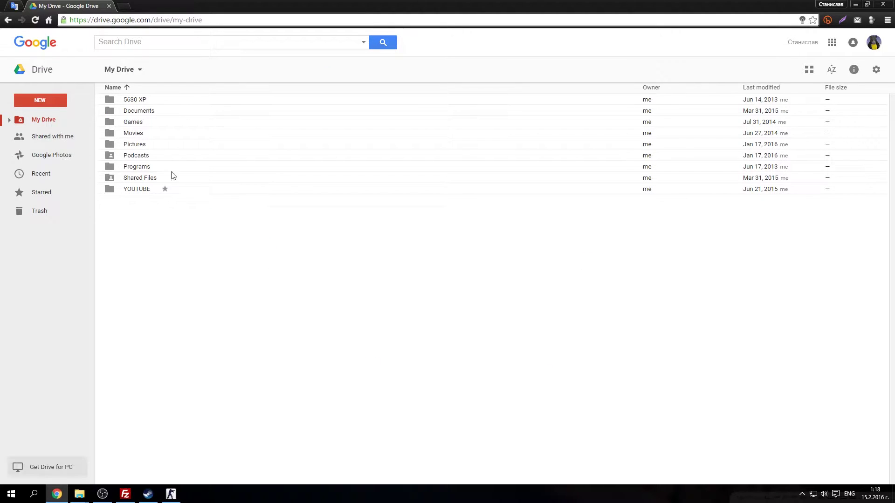
{"action": "right_click", "coordinate": [164, 224]}
{"action": "left_click", "coordinate": [200, 237]}
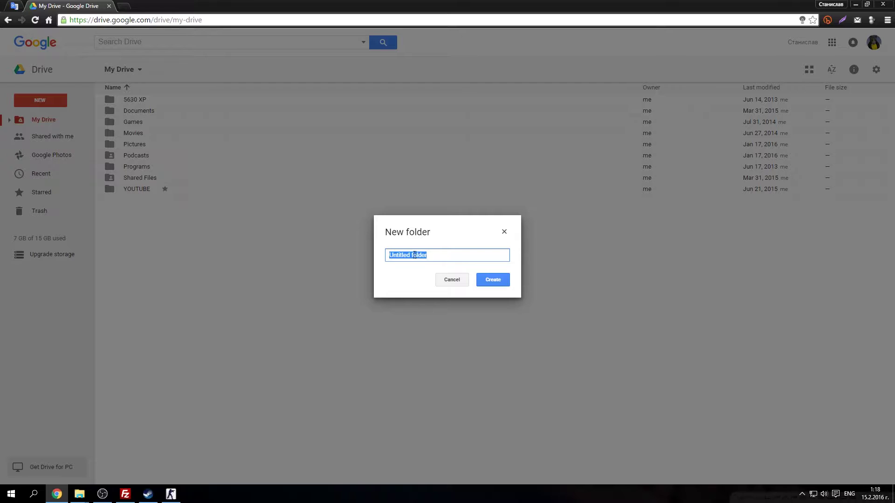
{"action": "type", "text": "CS STRIKE FILES"}
{"action": "left_click", "coordinate": [406, 255]}
{"action": "type", "text": "RIKE FILES"}
{"action": "left_click", "coordinate": [493, 280]}
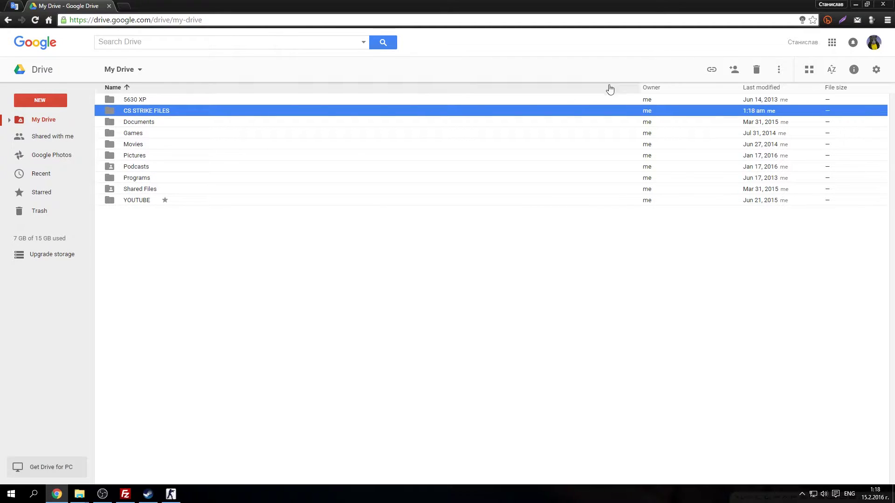
Set the CS STRIKE FILES folder's link sharing to 'On – Public on the web' and save
{"action": "left_click", "coordinate": [712, 69]}
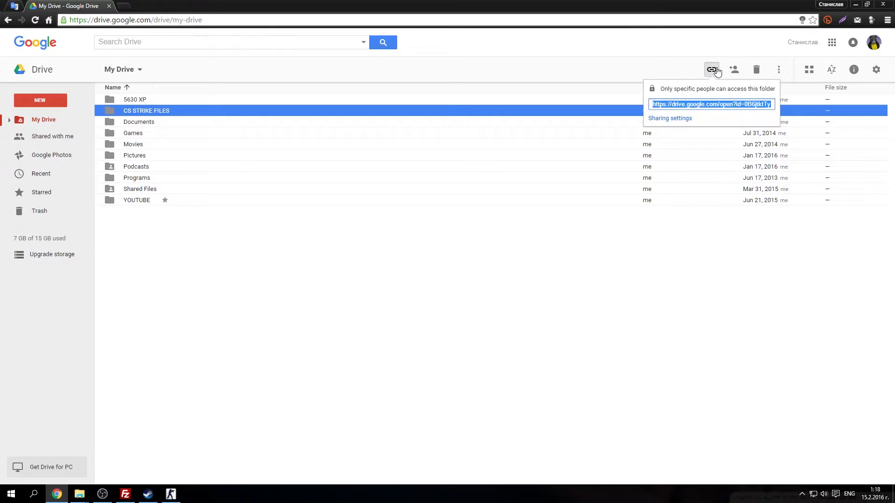
{"action": "left_click", "coordinate": [675, 118]}
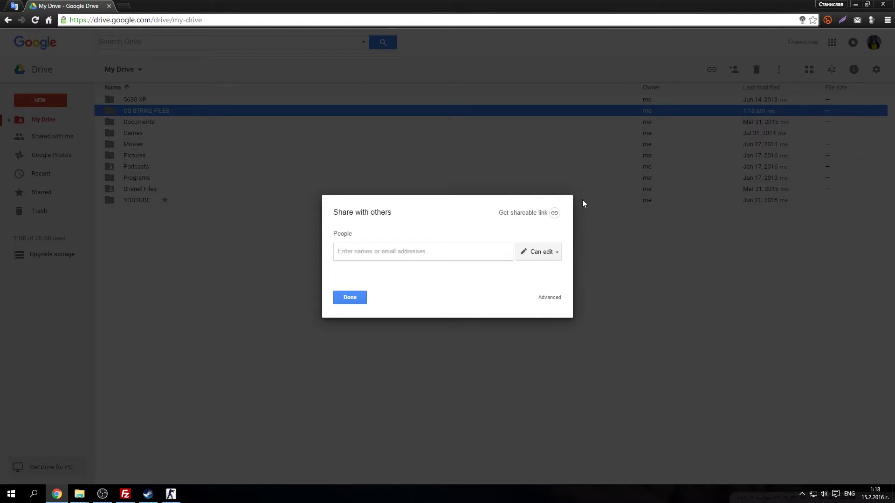
{"action": "left_click", "coordinate": [549, 298]}
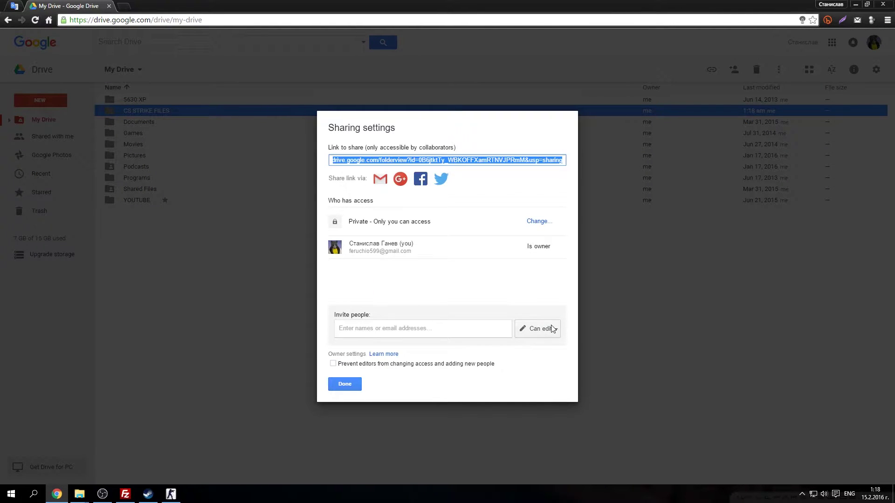
{"action": "left_click", "coordinate": [532, 223]}
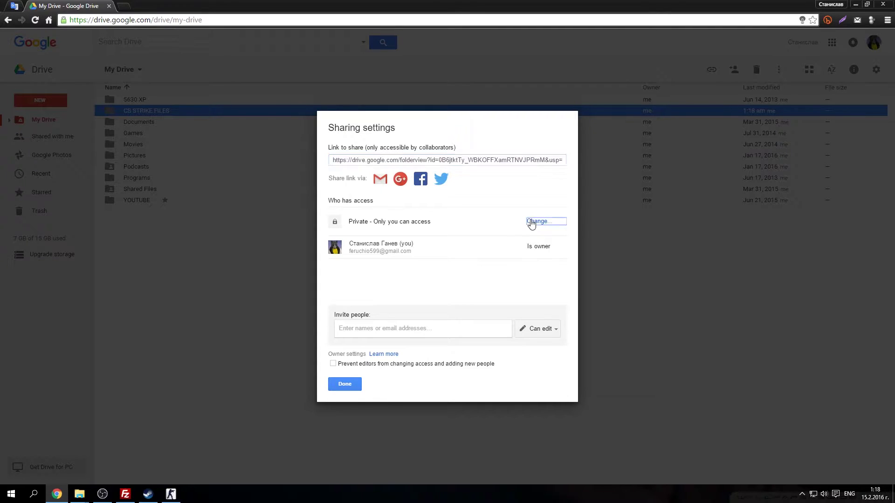
{"action": "left_click", "coordinate": [346, 218]}
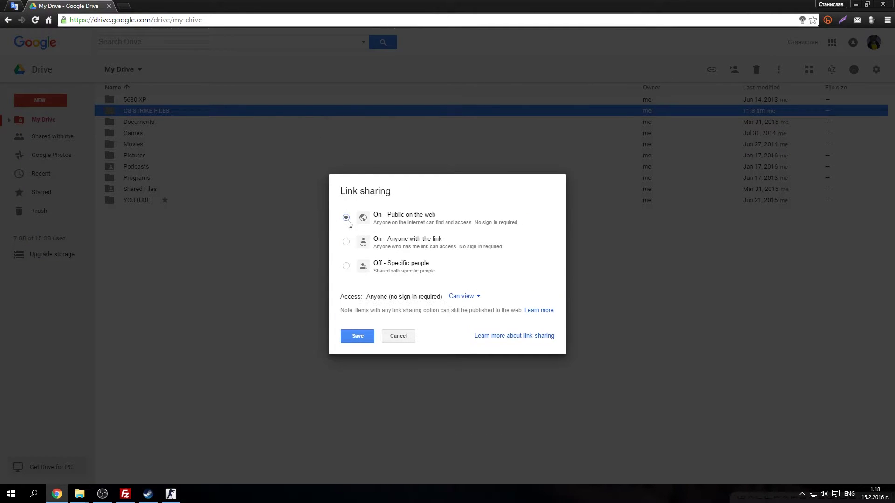
{"action": "left_click", "coordinate": [357, 338]}
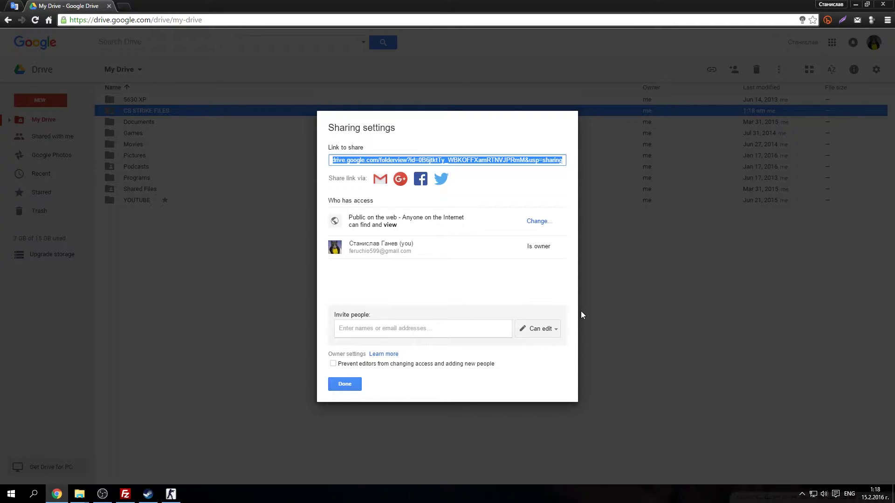
{"action": "left_click", "coordinate": [345, 385]}
Open CS STRIKE FILES and select the cstrike folder in the Downloads Explorer window
{"action": "double_click", "coordinate": [131, 114]}
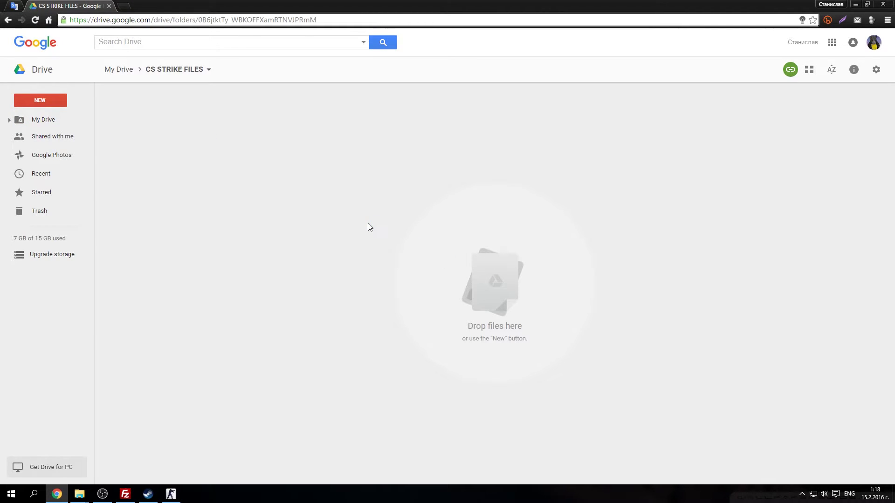
{"action": "mouse_move", "coordinate": [79, 494]}
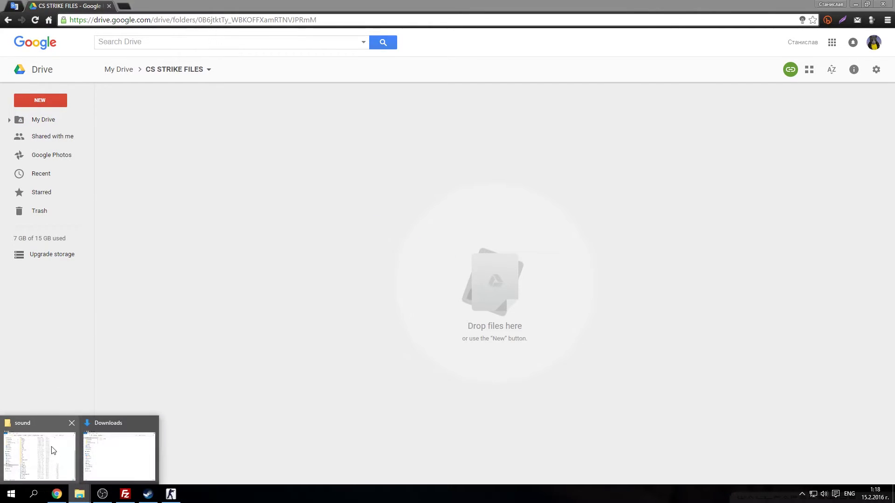
{"action": "left_click", "coordinate": [119, 449]}
{"action": "left_click_drag", "start_coordinate": [536, 219], "coordinate": [376, 146]}
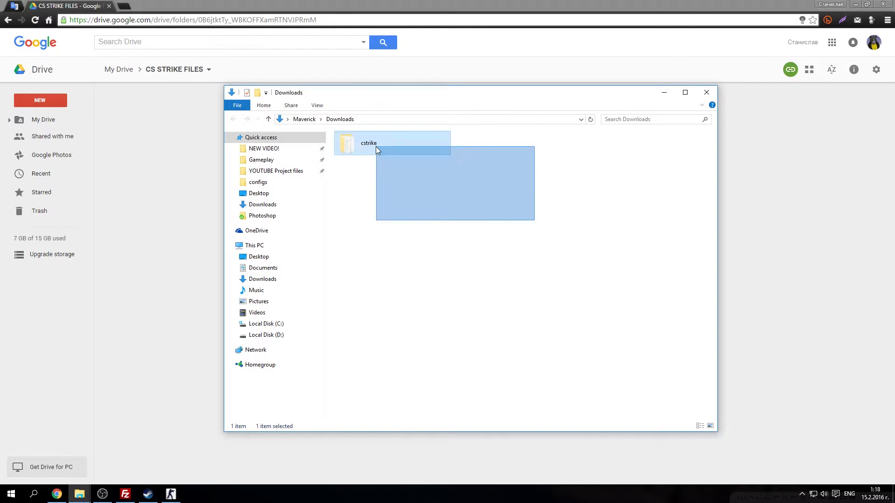
{"action": "left_click", "coordinate": [531, 246]}
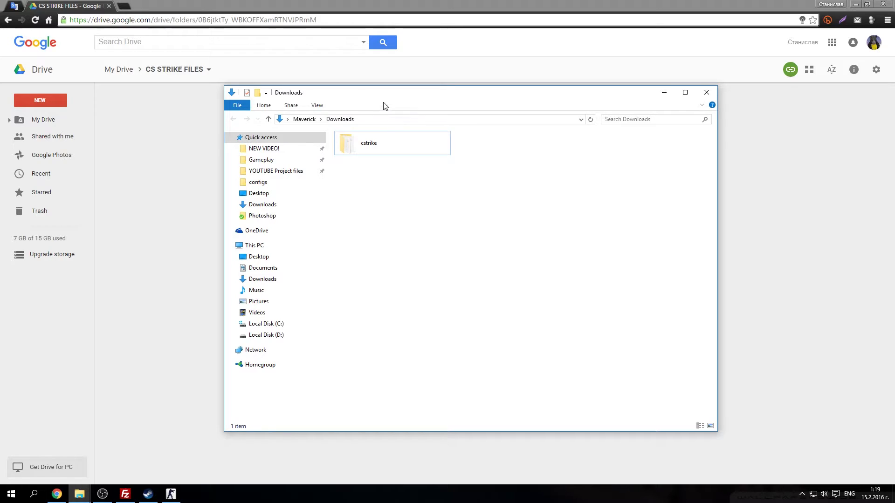
{"action": "left_click_drag", "start_coordinate": [383, 98], "coordinate": [702, 38]}
{"action": "left_click", "coordinate": [234, 251]}
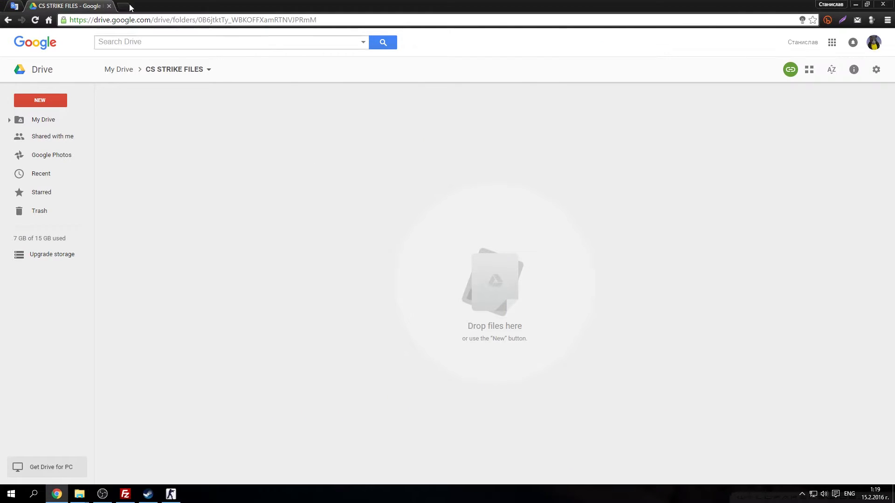
Restore the deleted cstrike folder from the Google Drive Trash
{"action": "left_click", "coordinate": [34, 215]}
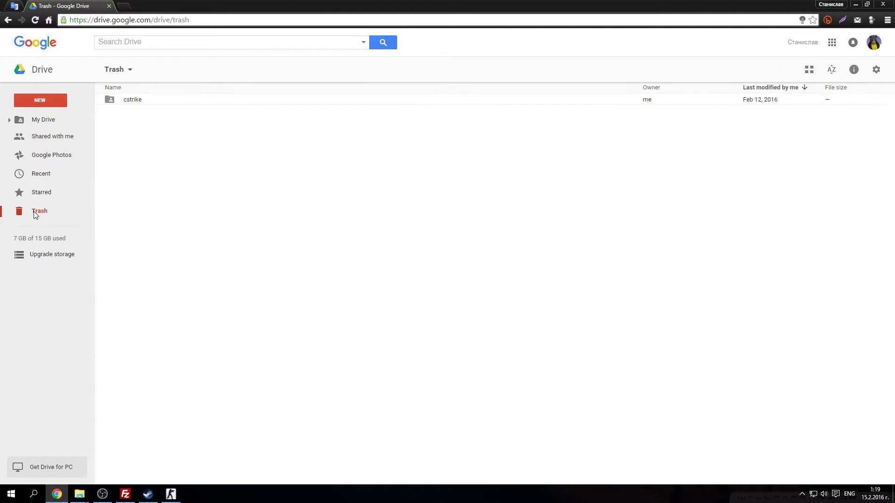
{"action": "left_click", "coordinate": [134, 103]}
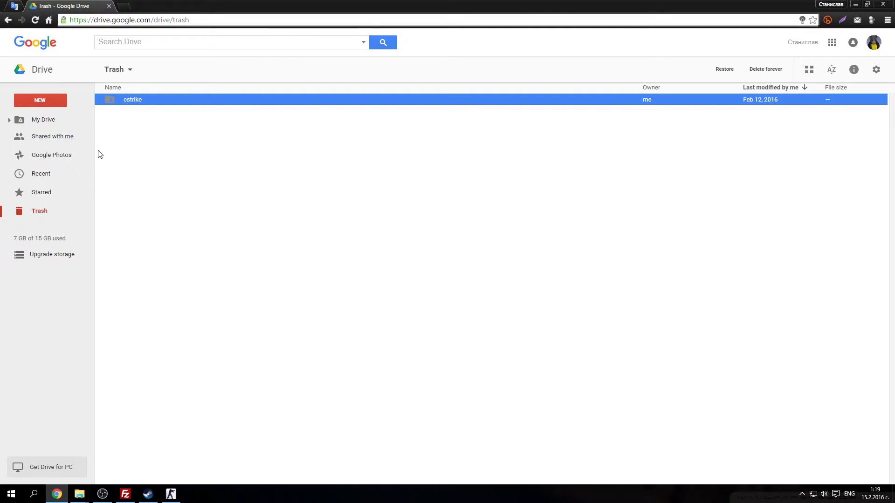
{"action": "right_click", "coordinate": [117, 106]}
{"action": "left_click", "coordinate": [142, 116]}
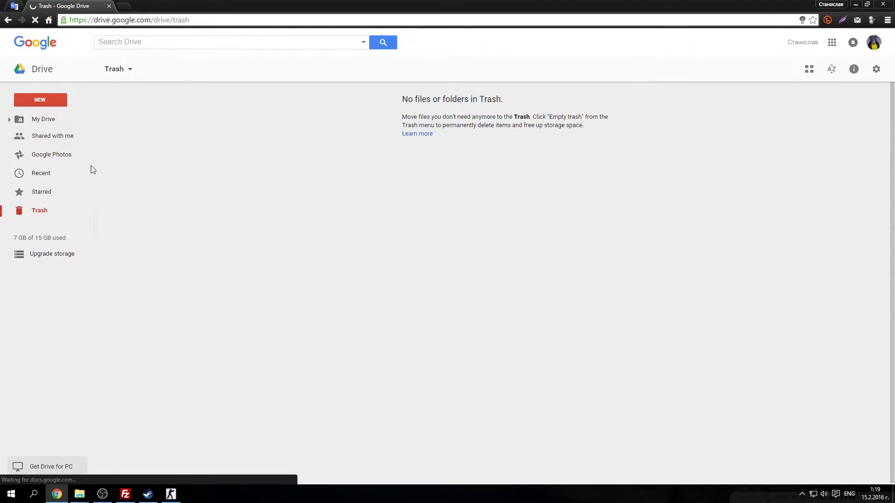
Move cstrike into CS STRIKE FILES, accept the parent's sharing, and open that folder
{"action": "left_click", "coordinate": [42, 120]}
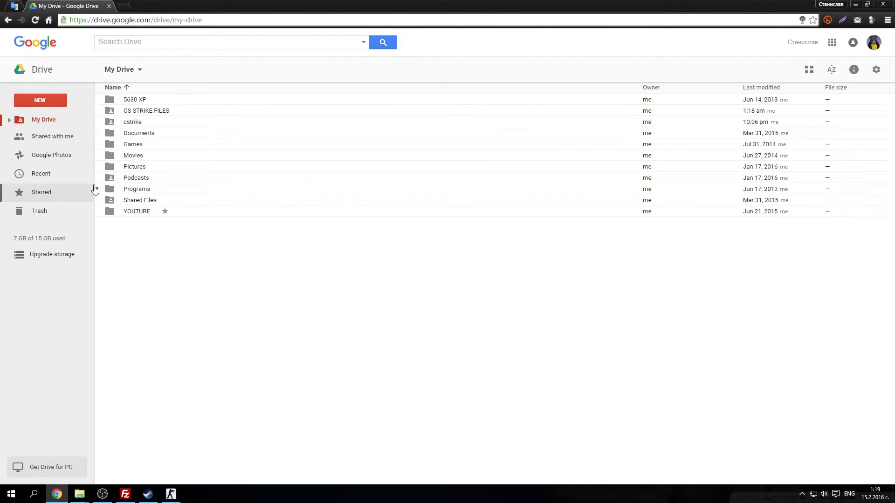
{"action": "left_click_drag", "start_coordinate": [124, 122], "coordinate": [174, 245]}
{"action": "key", "text": "Escape"}
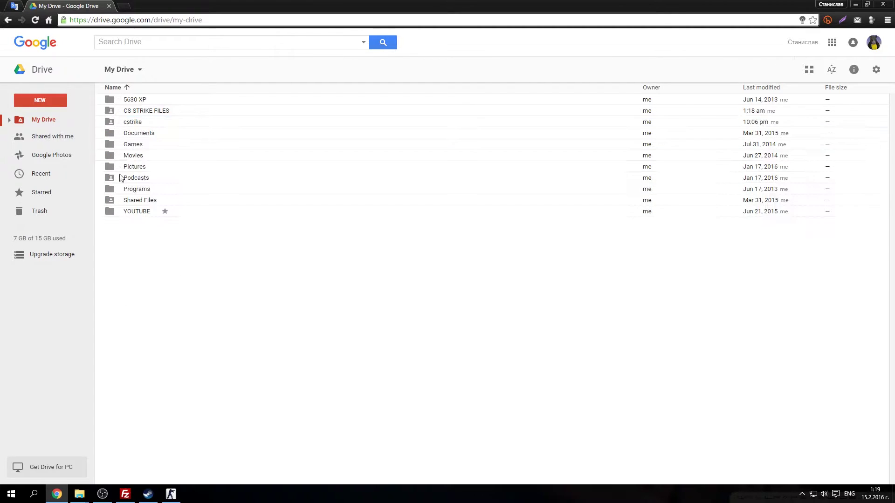
{"action": "left_click_drag", "start_coordinate": [132, 122], "coordinate": [160, 111]}
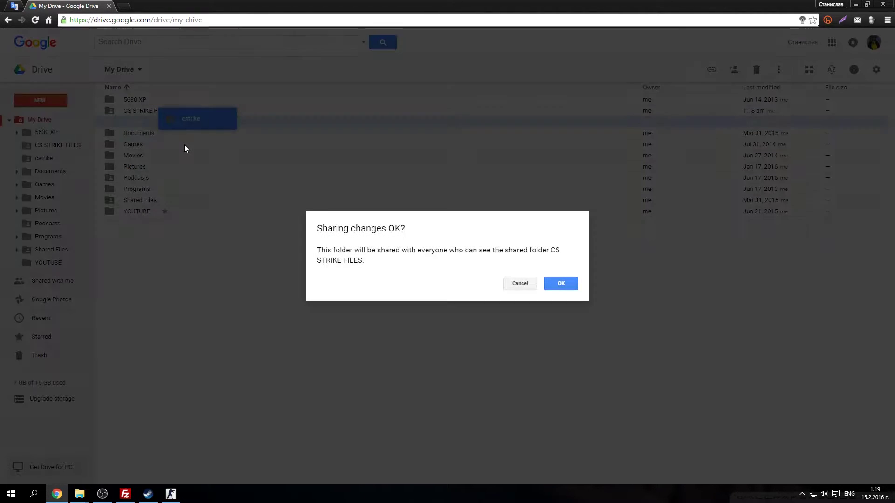
{"action": "left_click", "coordinate": [561, 284]}
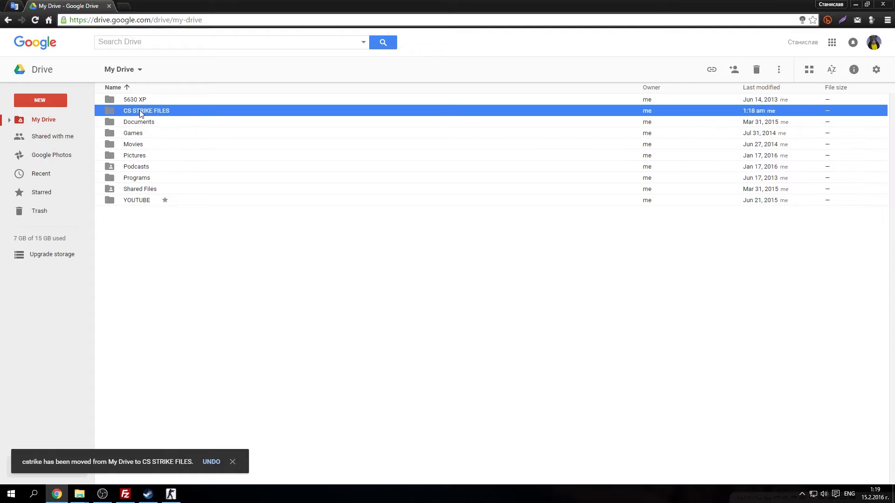
{"action": "double_click", "coordinate": [140, 111]}
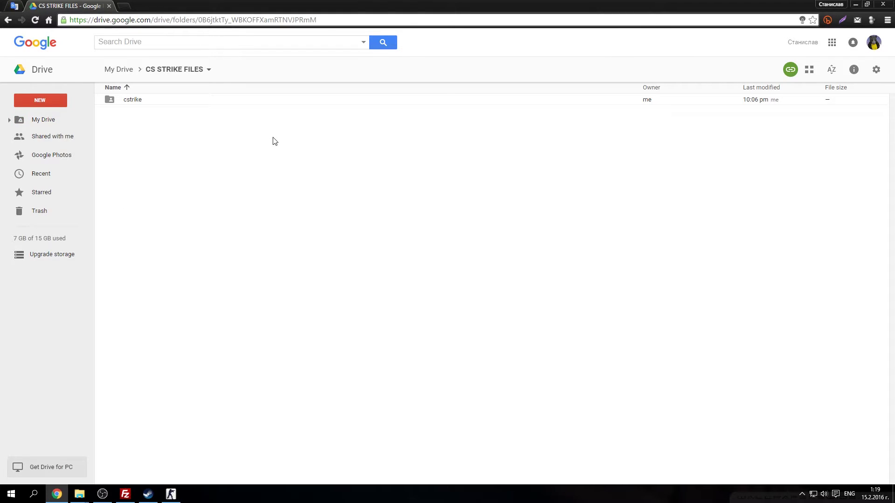
Copy the folder ID from the address bar and load googledrive.com/host/ followed by that ID
{"action": "left_click_drag", "start_coordinate": [321, 20], "coordinate": [199, 19]}
{"action": "right_click", "coordinate": [233, 20]}
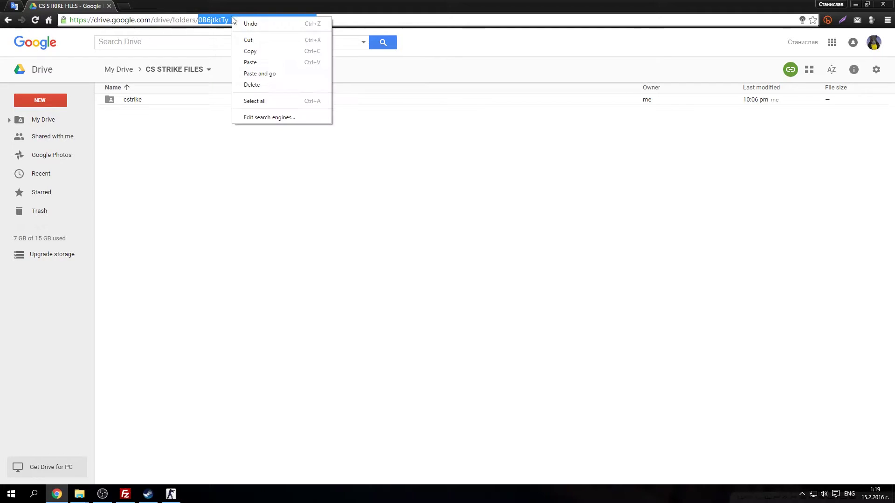
{"action": "left_click", "coordinate": [254, 53]}
{"action": "left_click", "coordinate": [347, 19]}
{"action": "triple_click", "coordinate": [330, 20]}
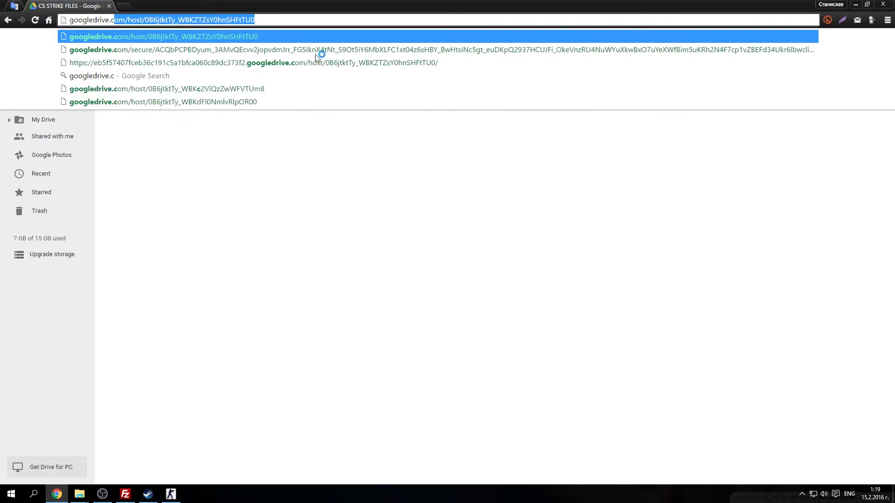
{"action": "key", "text": "BackSpace"}
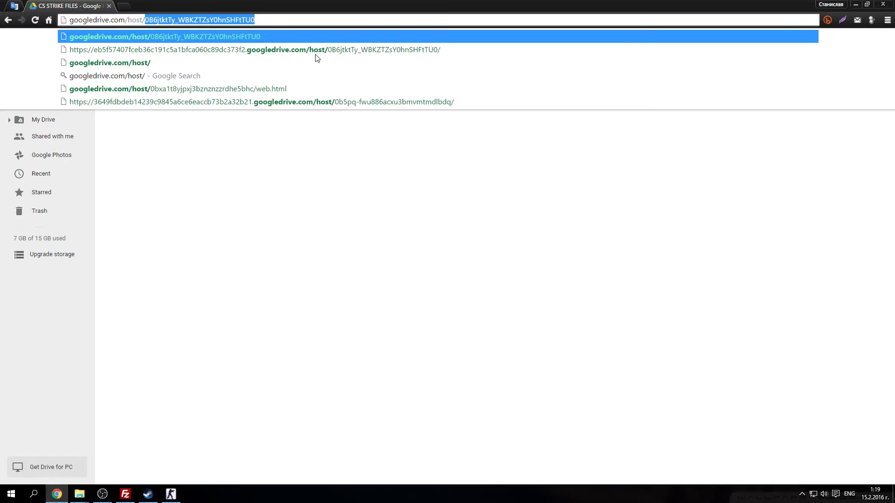
{"action": "key", "text": "ctrl+v"}
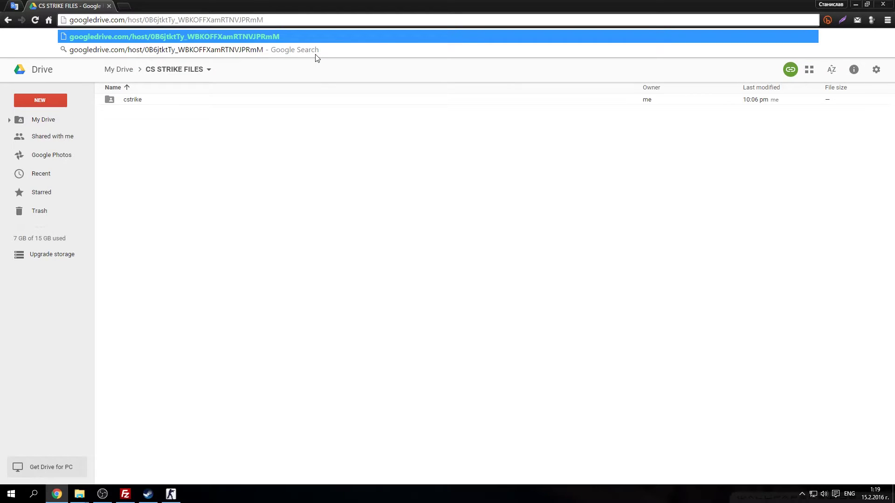
{"action": "key", "text": "Return"}
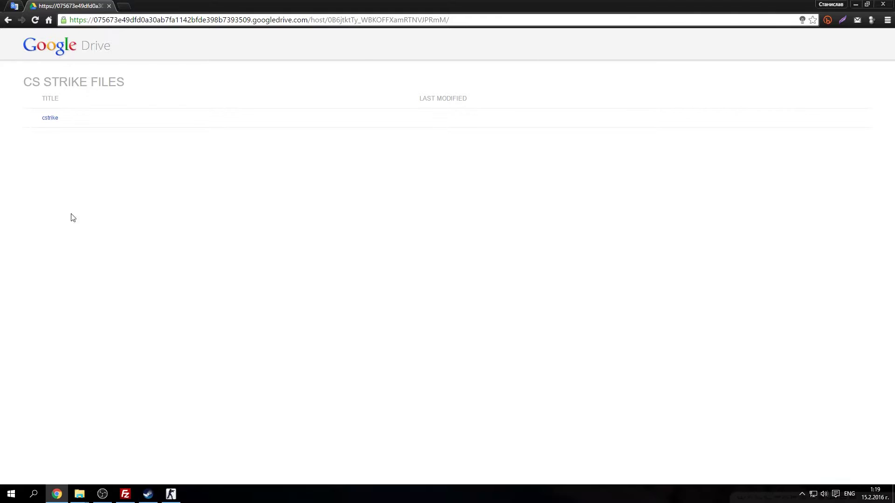
Open cstrike on the public host page and copy its web address
{"action": "left_click", "coordinate": [52, 119]}
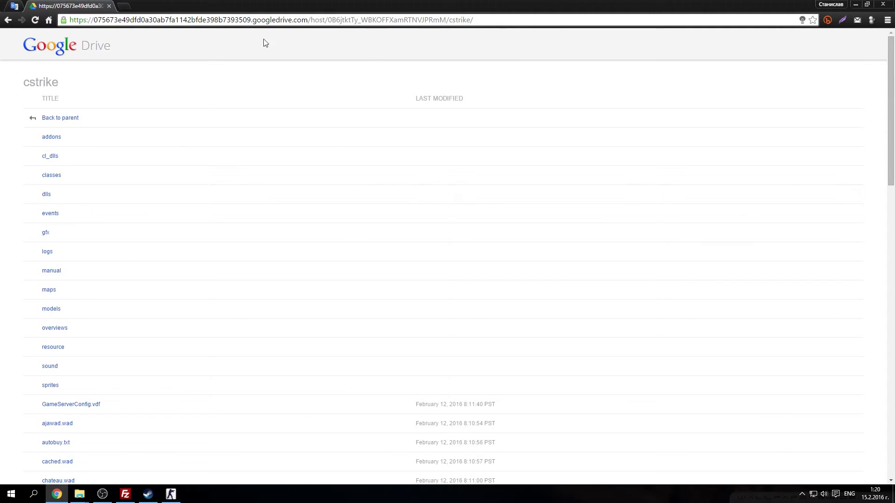
{"action": "left_click_drag", "start_coordinate": [475, 20], "coordinate": [65, 20]}
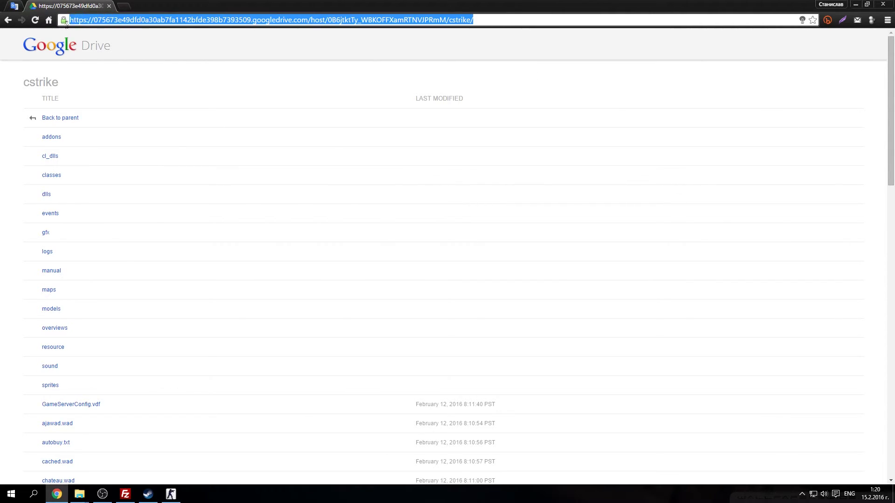
{"action": "right_click", "coordinate": [101, 18]}
{"action": "left_click", "coordinate": [125, 50]}
{"action": "mouse_move", "coordinate": [62, 496]}
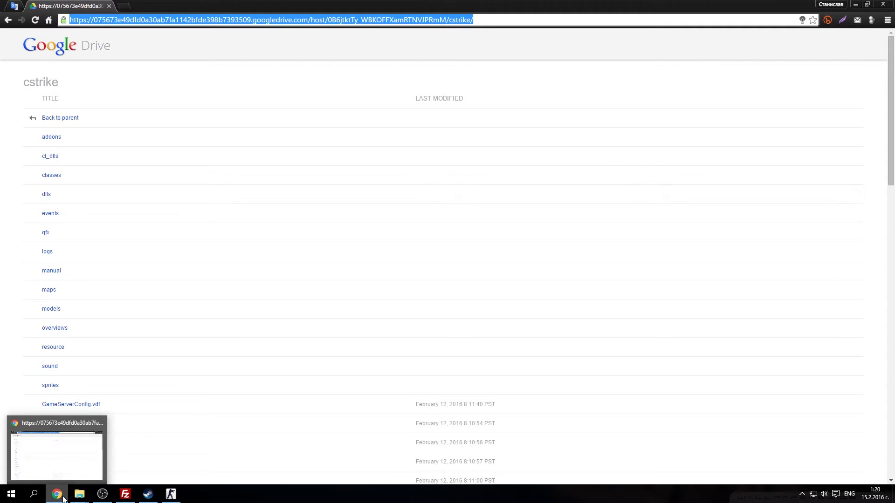
Close the Downloads Explorer window and open the server's cstrike folder in FileZilla
{"action": "left_click", "coordinate": [57, 495]}
{"action": "key", "text": "alt+Tab"}
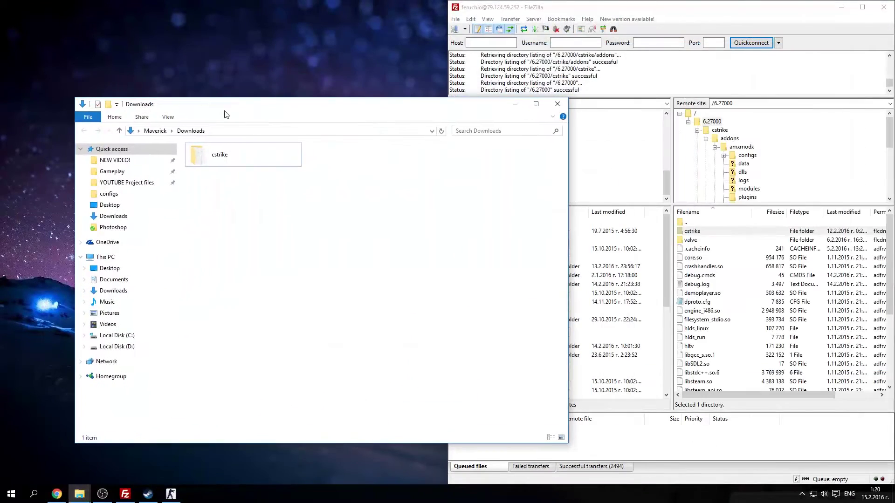
{"action": "left_click", "coordinate": [557, 104]}
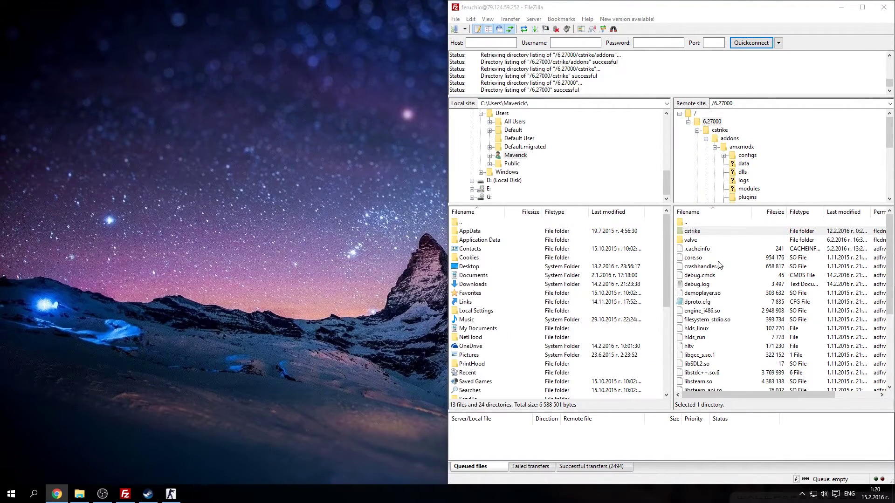
{"action": "left_click", "coordinate": [699, 233]}
{"action": "key", "text": "d"}
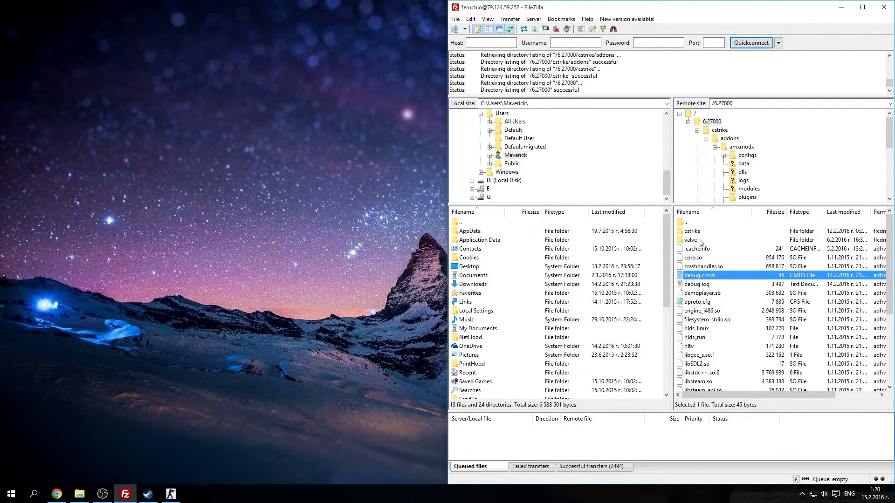
{"action": "double_click", "coordinate": [696, 231]}
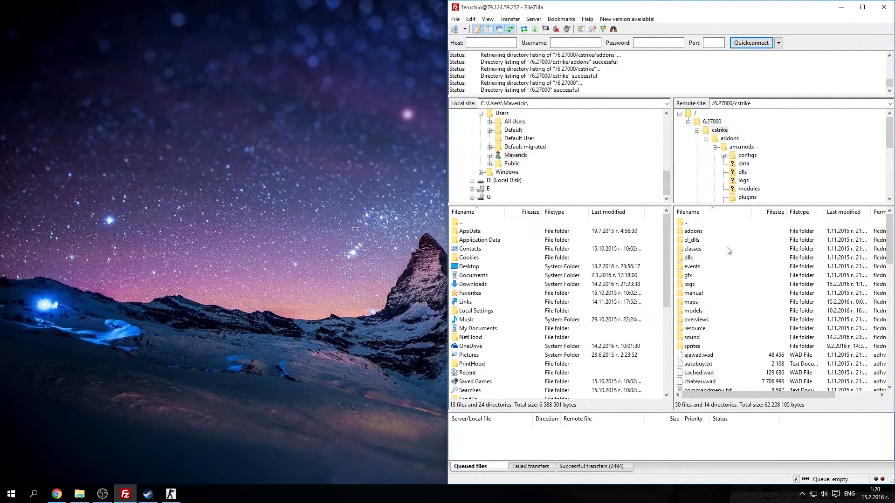
Scroll the remote cstrike listing to server.cfg and open it with View/Edit
{"action": "left_click", "coordinate": [719, 293]}
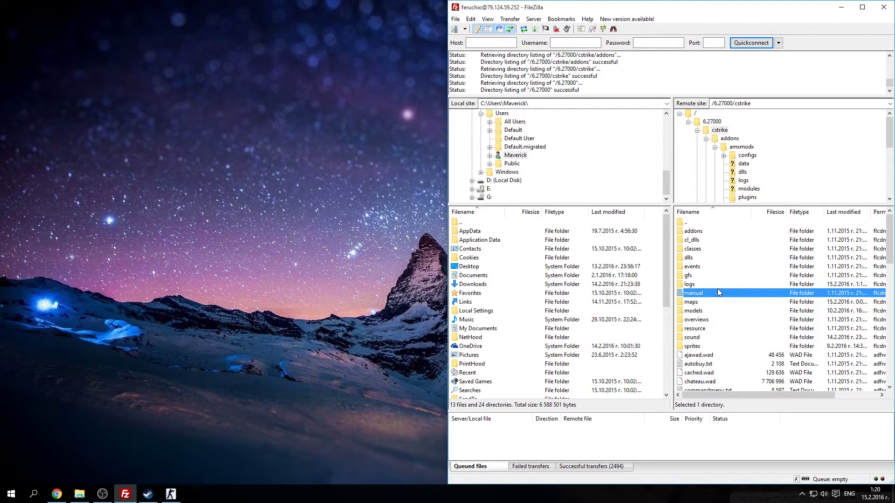
{"action": "left_click", "coordinate": [711, 328]}
{"action": "left_click", "coordinate": [714, 355]}
{"action": "scroll", "coordinate": [714, 355], "scroll_direction": "down", "scroll_amount": 6}
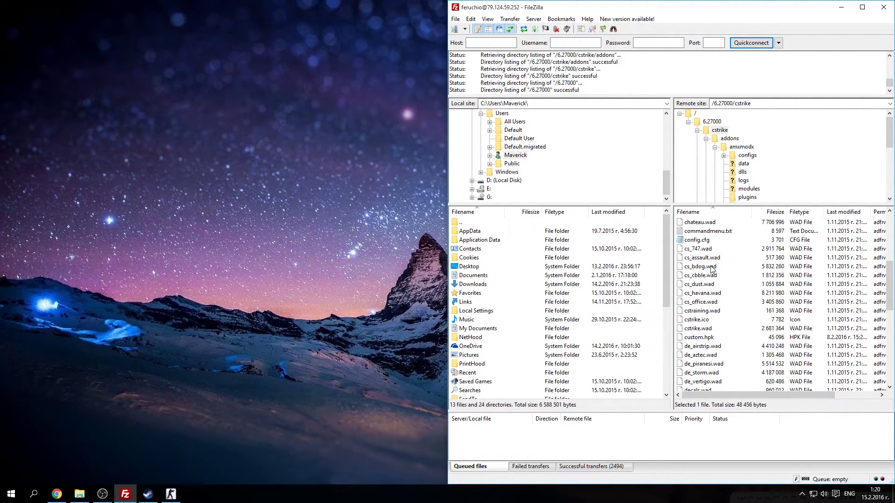
{"action": "scroll", "coordinate": [718, 322], "scroll_direction": "up", "scroll_amount": 1}
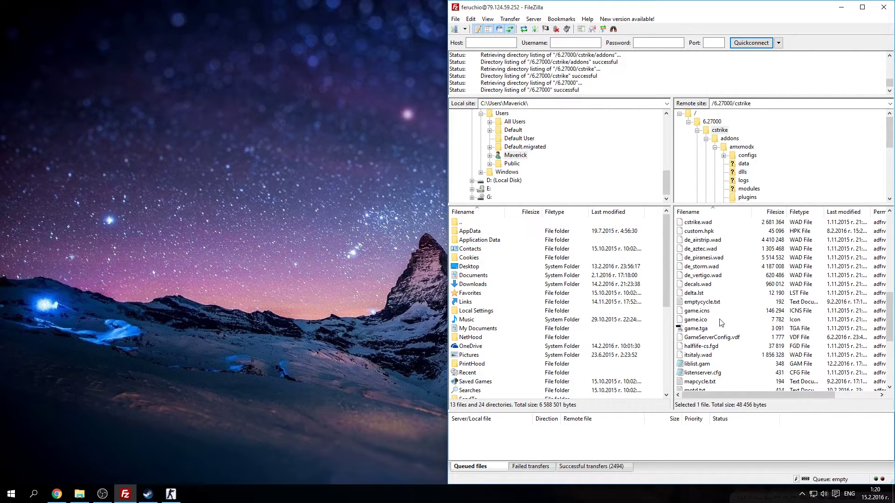
{"action": "scroll", "coordinate": [713, 333], "scroll_direction": "down", "scroll_amount": 1}
{"action": "left_click", "coordinate": [720, 319]}
{"action": "key", "text": "a"}
{"action": "key", "text": "a"}
{"action": "key", "text": "a"}
{"action": "key", "text": "a"}
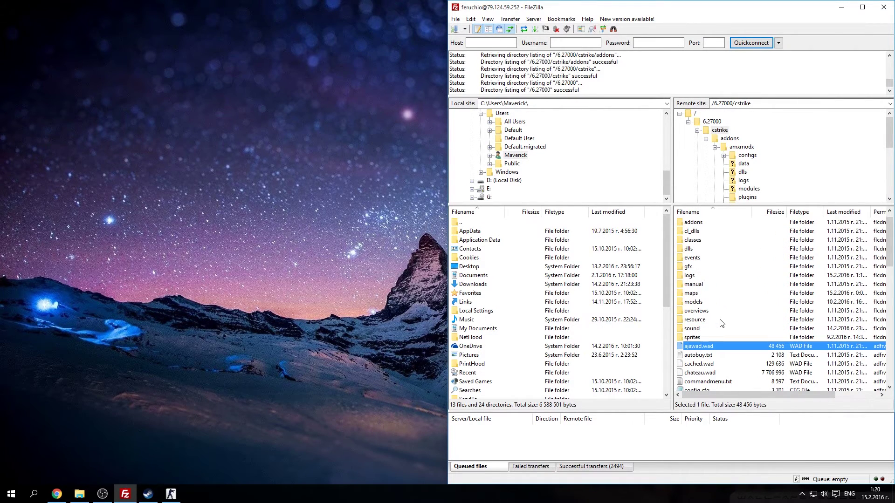
{"action": "scroll", "coordinate": [722, 326], "scroll_direction": "down", "scroll_amount": 12}
{"action": "scroll", "coordinate": [723, 328], "scroll_direction": "down", "scroll_amount": 2}
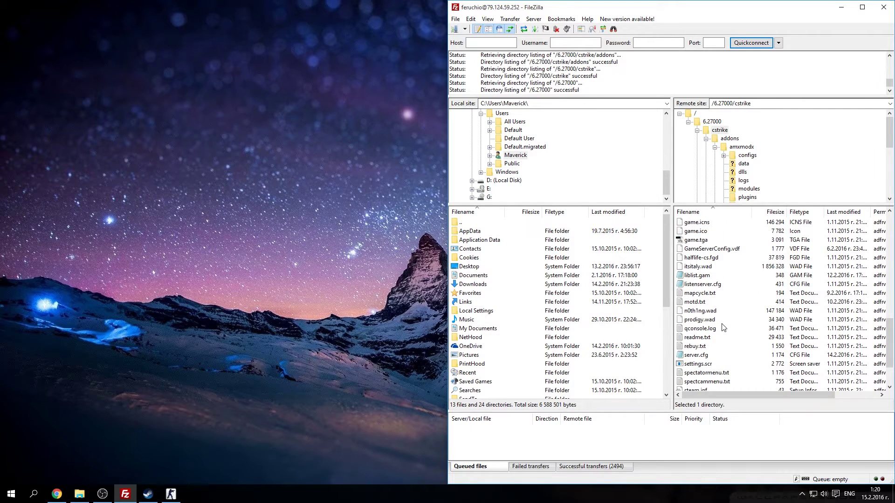
{"action": "left_click", "coordinate": [709, 353]}
{"action": "right_click", "coordinate": [709, 354]}
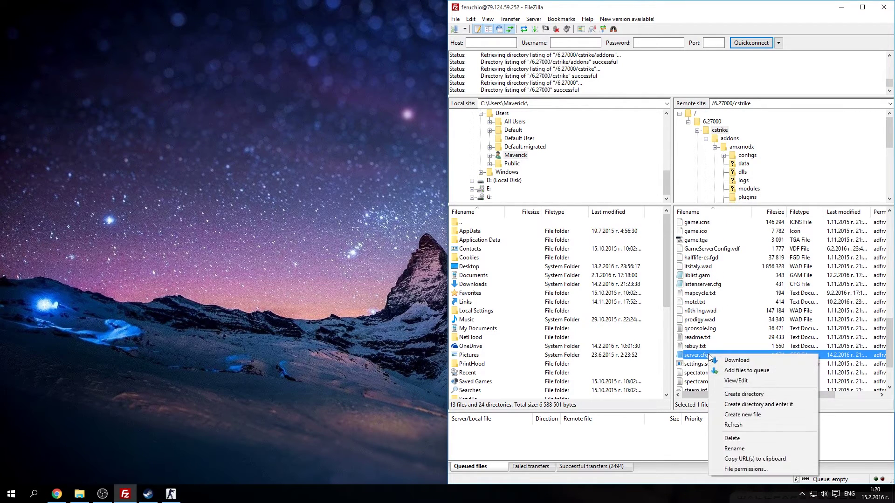
{"action": "left_click", "coordinate": [731, 382]}
Add a final sv_downloadurl line with the Google Drive cstrike URL in quotes, fixing the typo
{"action": "left_click", "coordinate": [792, 331]}
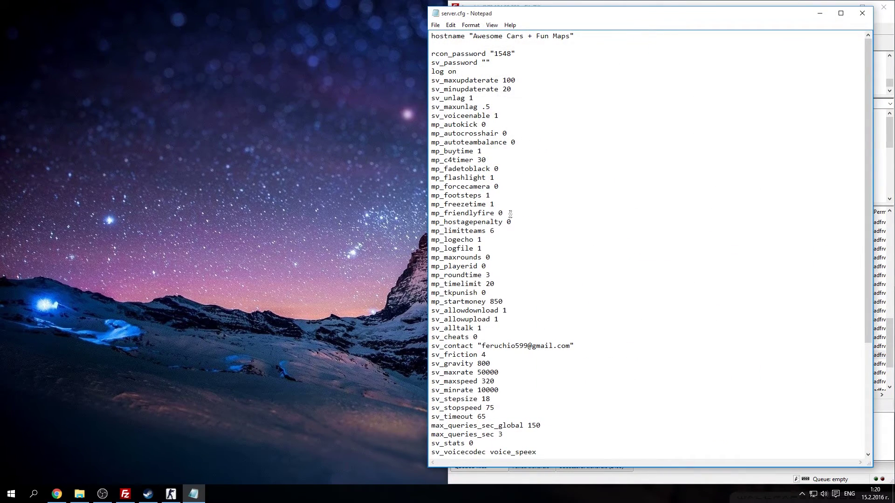
{"action": "scroll", "coordinate": [511, 213], "scroll_direction": "down", "scroll_amount": 6}
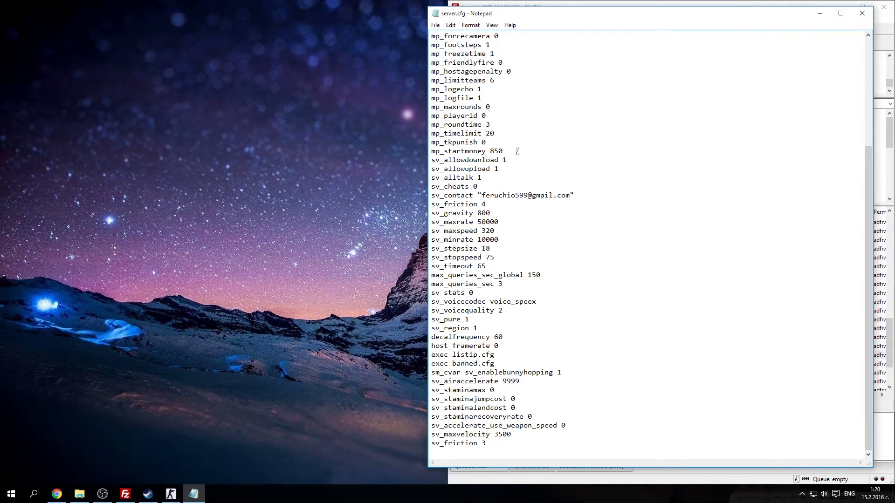
{"action": "left_click", "coordinate": [507, 177]}
{"action": "type", "text": "sv_dowloadurl \""}
{"action": "key", "text": "ctrl+v"}
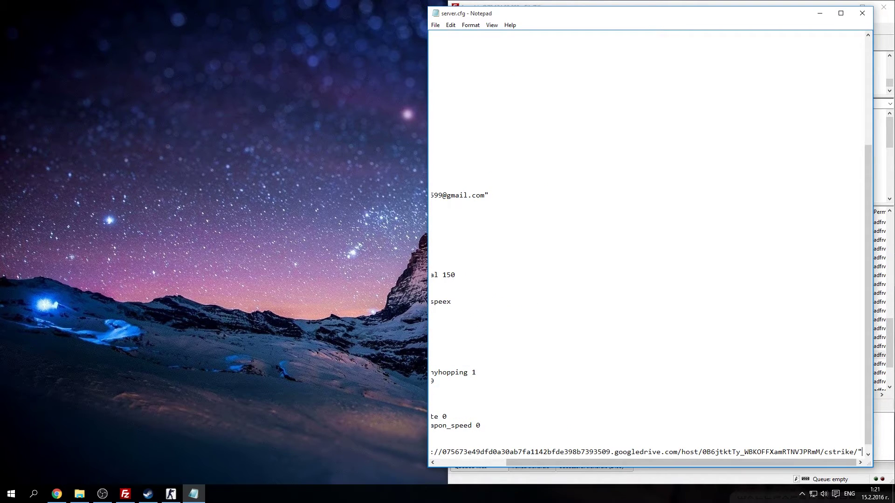
{"action": "left_click_drag", "start_coordinate": [615, 461], "coordinate": [478, 456]}
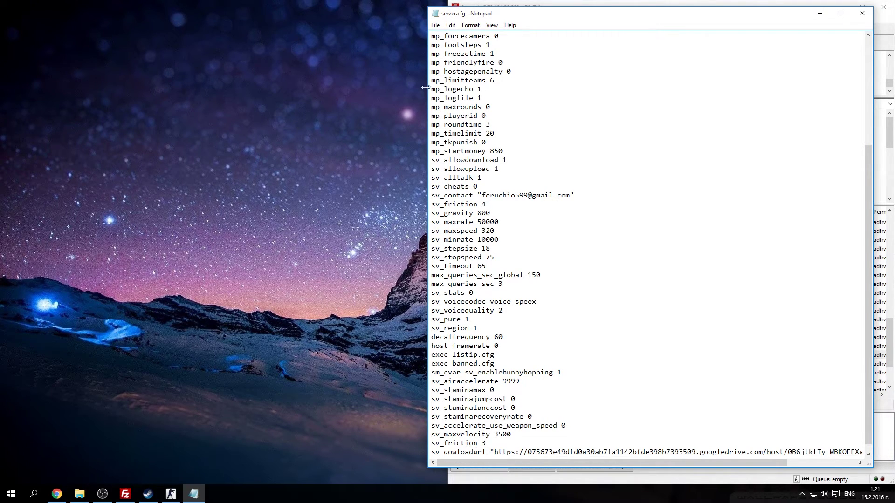
{"action": "left_click", "coordinate": [457, 452]}
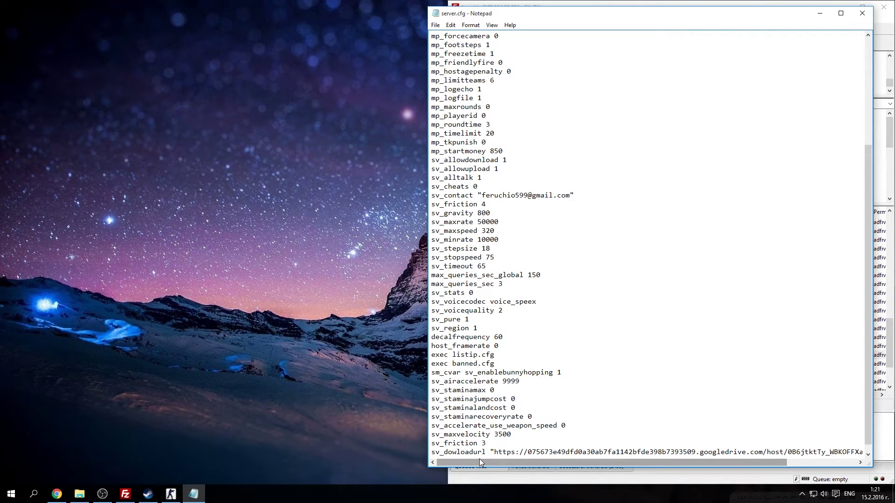
{"action": "type", "text": "n"}
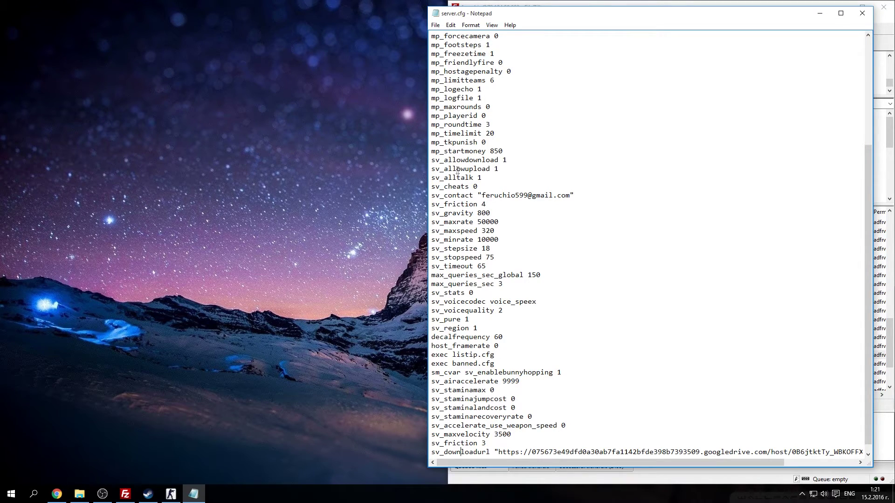
Save server.cfg, close Notepad, and confirm uploading the changed file to the server
{"action": "left_click", "coordinate": [435, 25]}
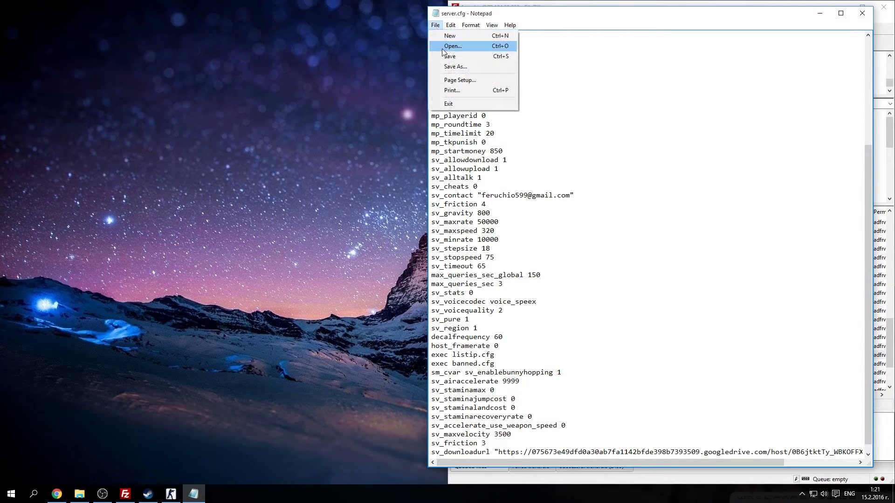
{"action": "left_click", "coordinate": [449, 57]}
{"action": "left_click", "coordinate": [867, 13]}
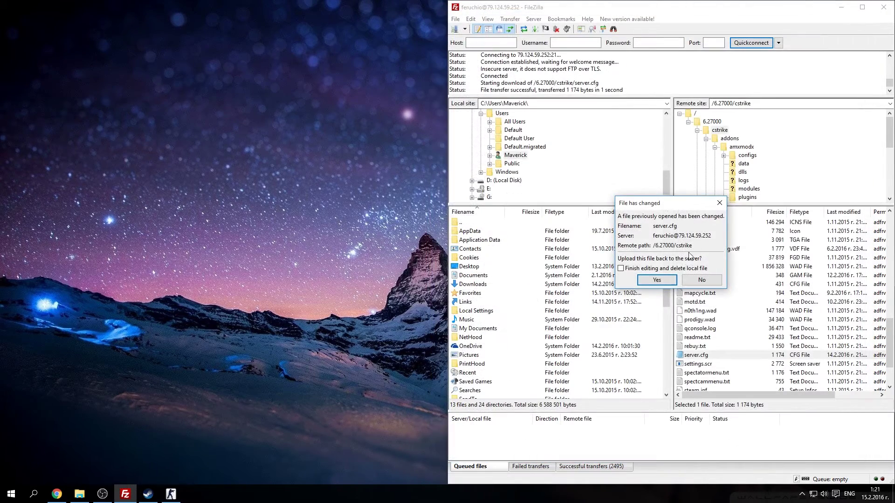
{"action": "left_click", "coordinate": [657, 280]}
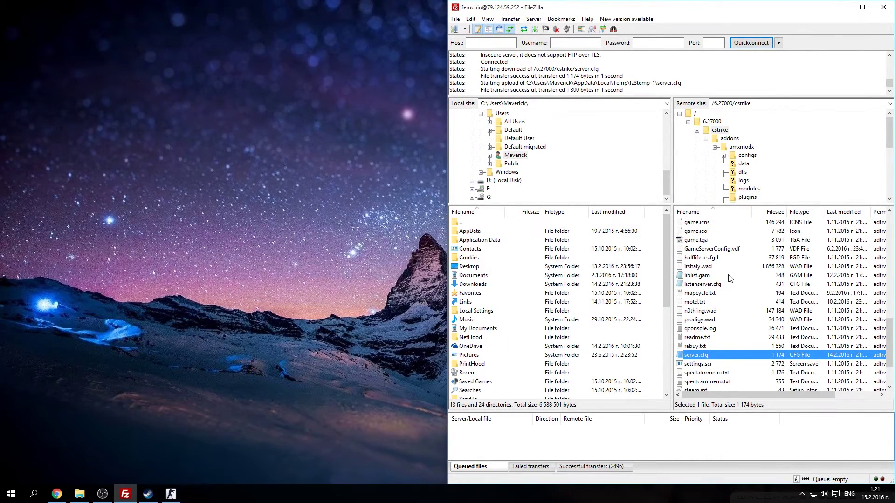
{"action": "left_click", "coordinate": [56, 494]}
Open hosted4.com in a new tab and log in to the client panel with the saved username
{"action": "left_click", "coordinate": [126, 5]}
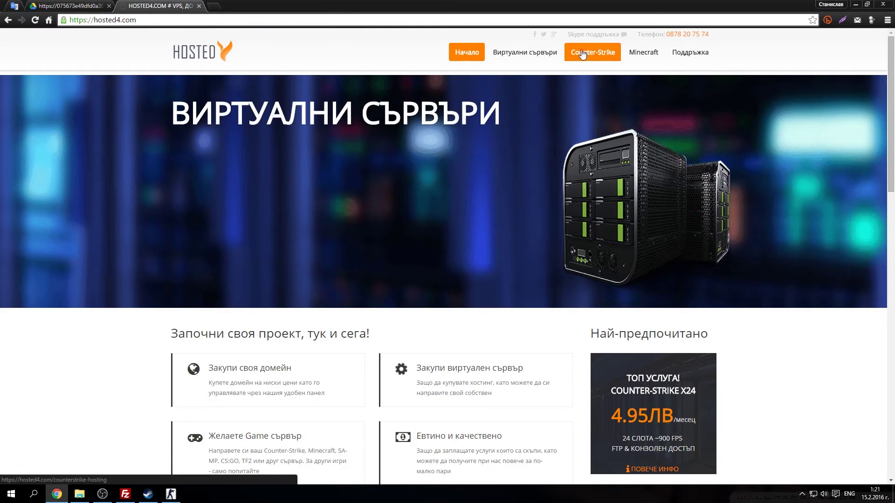
{"action": "left_click", "coordinate": [592, 53]}
{"action": "left_click", "coordinate": [235, 362]}
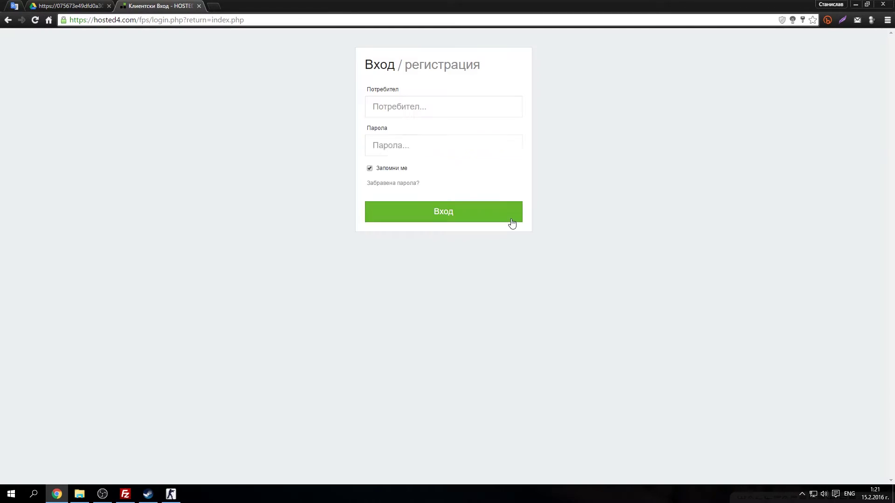
{"action": "left_click", "coordinate": [376, 106]}
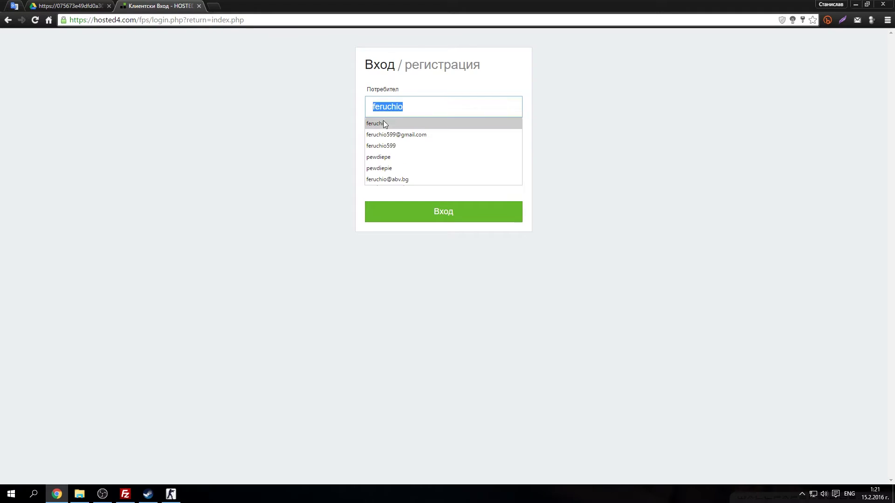
{"action": "left_click", "coordinate": [386, 119]}
{"action": "left_click", "coordinate": [410, 212]}
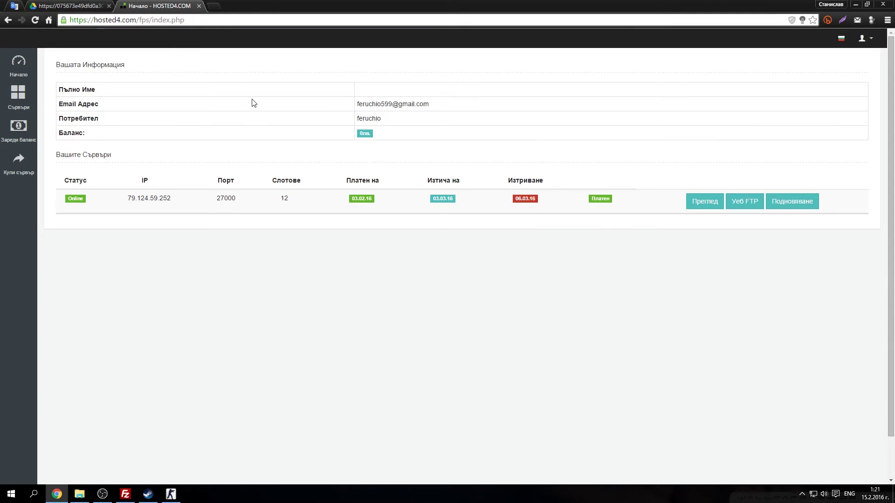
Restart the Awesome Cars + Fun Maps server from Сървър Контрол and reload to check its status
{"action": "left_click", "coordinate": [20, 98]}
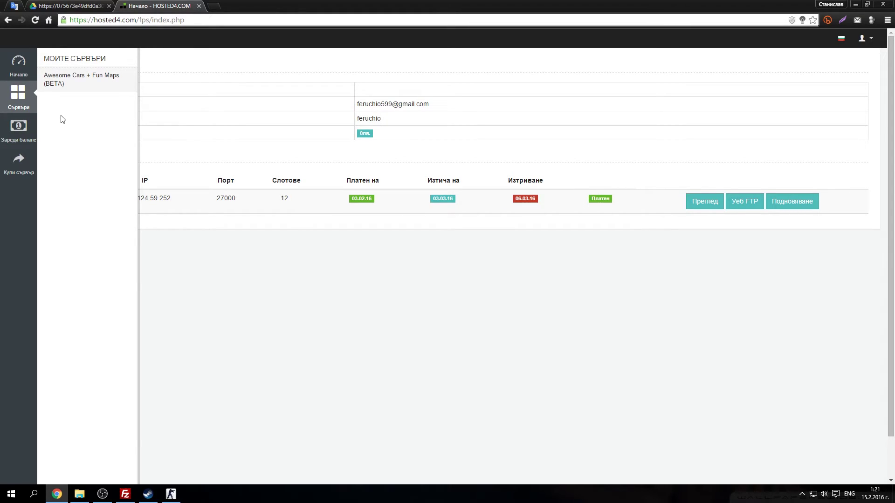
{"action": "left_click", "coordinate": [19, 119]}
{"action": "left_click", "coordinate": [18, 102]}
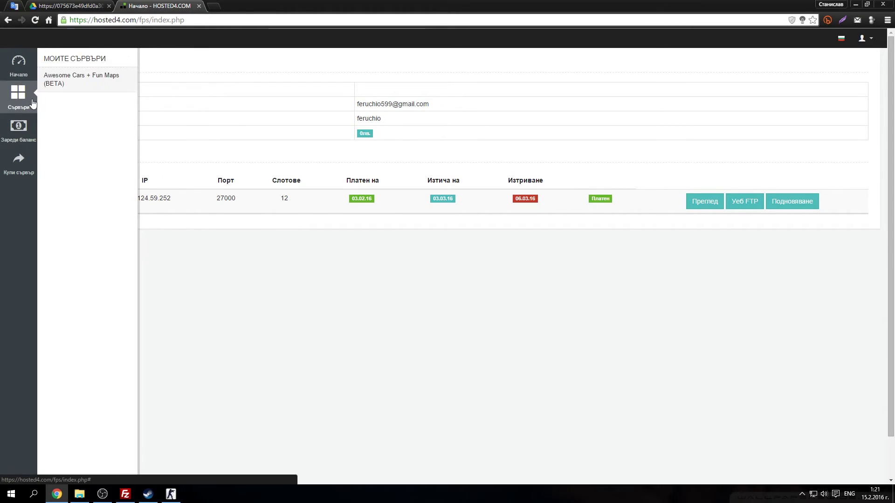
{"action": "left_click", "coordinate": [72, 83]}
{"action": "left_click", "coordinate": [222, 70]}
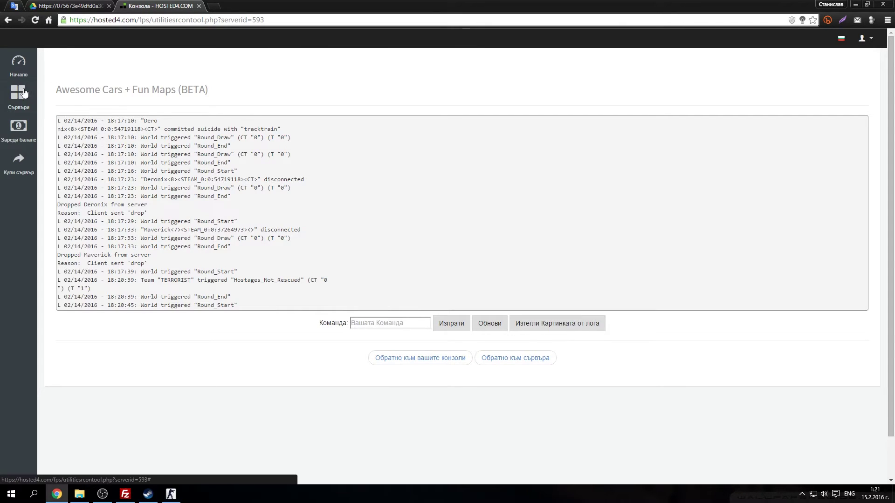
{"action": "left_click", "coordinate": [21, 95]}
{"action": "left_click", "coordinate": [85, 84]}
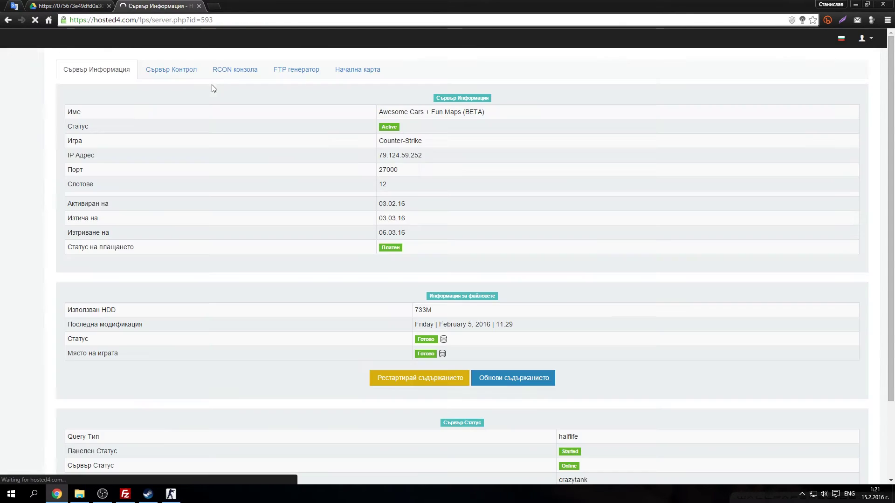
{"action": "left_click", "coordinate": [168, 70]}
{"action": "left_click", "coordinate": [422, 157]}
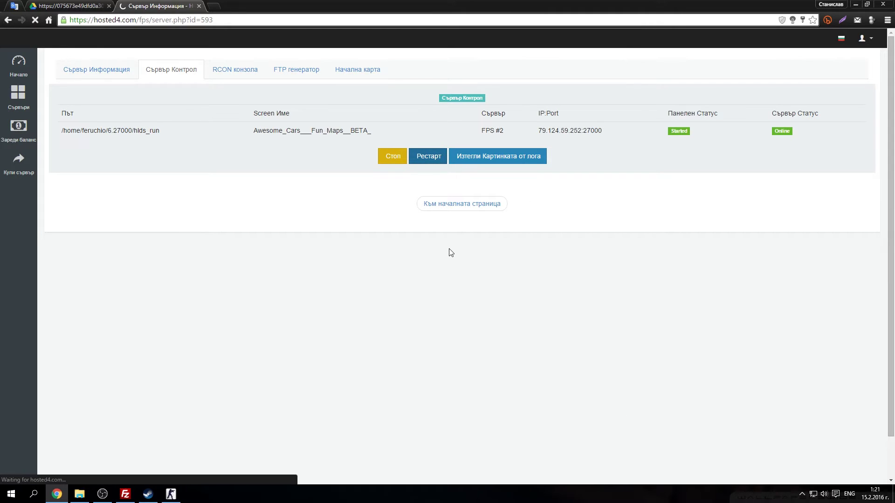
{"action": "scroll", "coordinate": [108, 139], "scroll_direction": "down", "scroll_amount": 4}
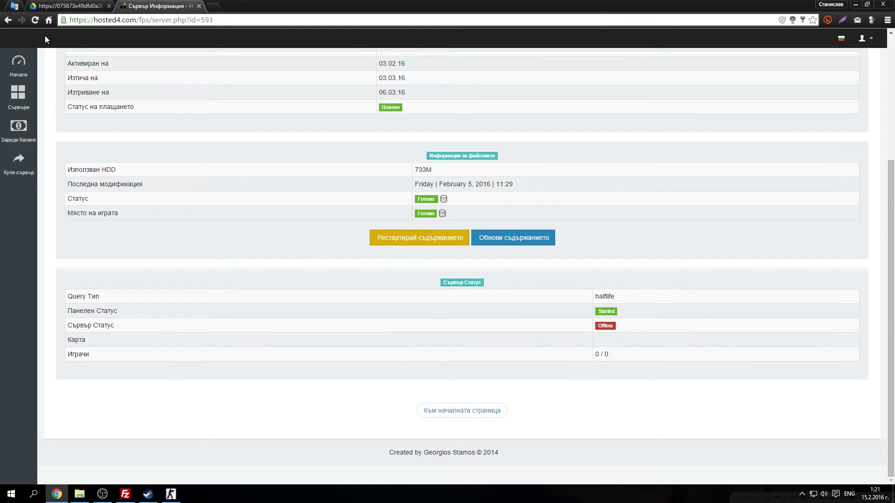
{"action": "key", "text": "F5"}
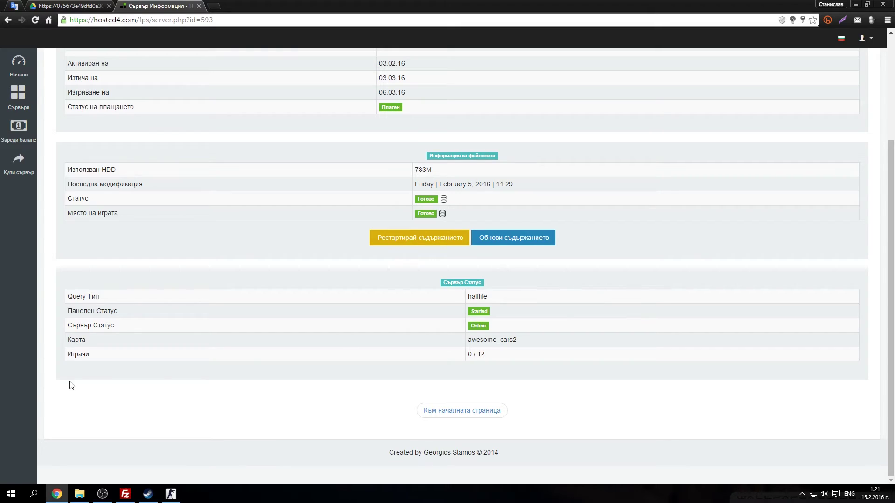
{"action": "left_click", "coordinate": [56, 495]}
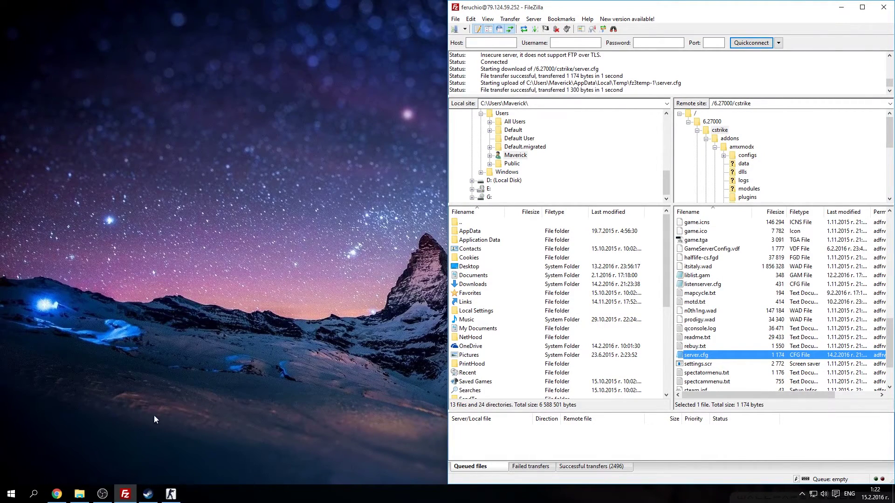
Delete the QuakeSounds folder from the local cstrike_downloads sound folder, leaving 42 items
{"action": "left_click", "coordinate": [841, 7]}
{"action": "left_click", "coordinate": [79, 495]}
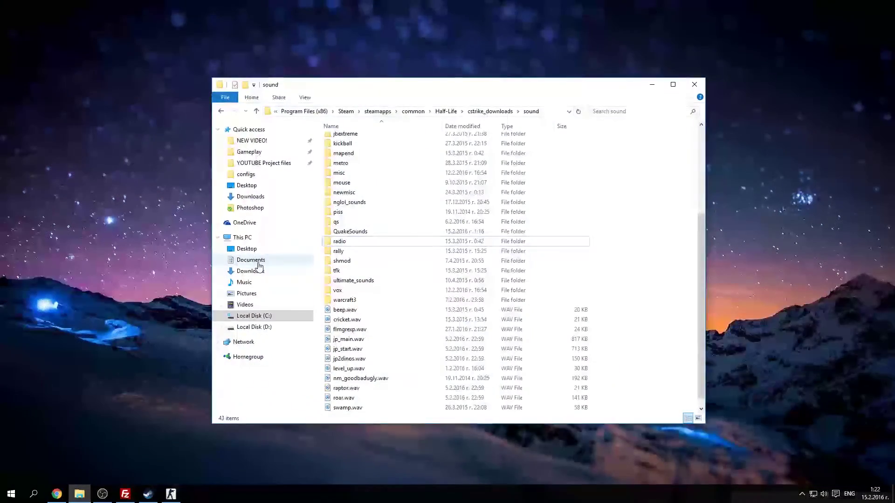
{"action": "left_click", "coordinate": [362, 232]}
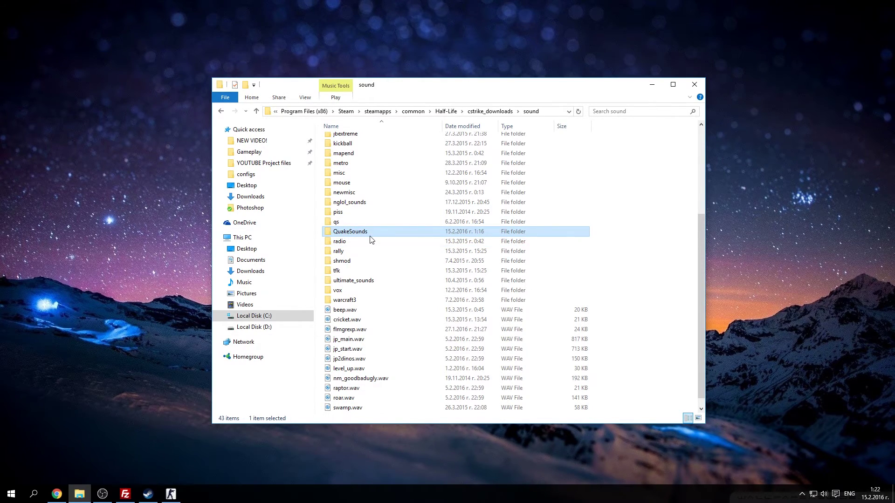
{"action": "left_click", "coordinate": [343, 235]}
{"action": "right_click", "coordinate": [345, 235]}
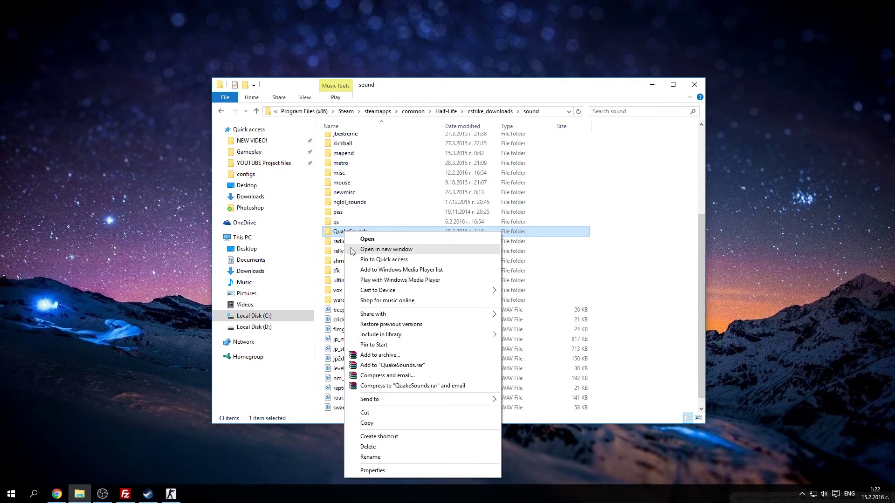
{"action": "key", "text": "Escape"}
{"action": "right_click", "coordinate": [345, 234]}
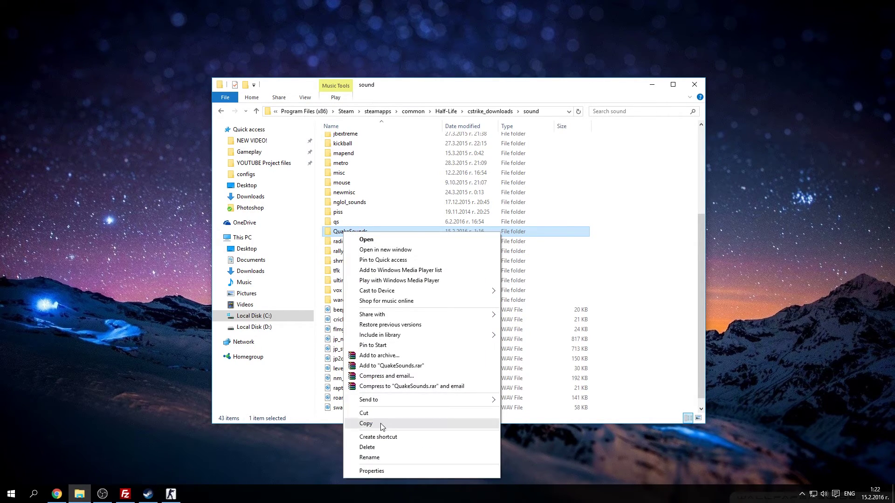
{"action": "left_click", "coordinate": [371, 452]}
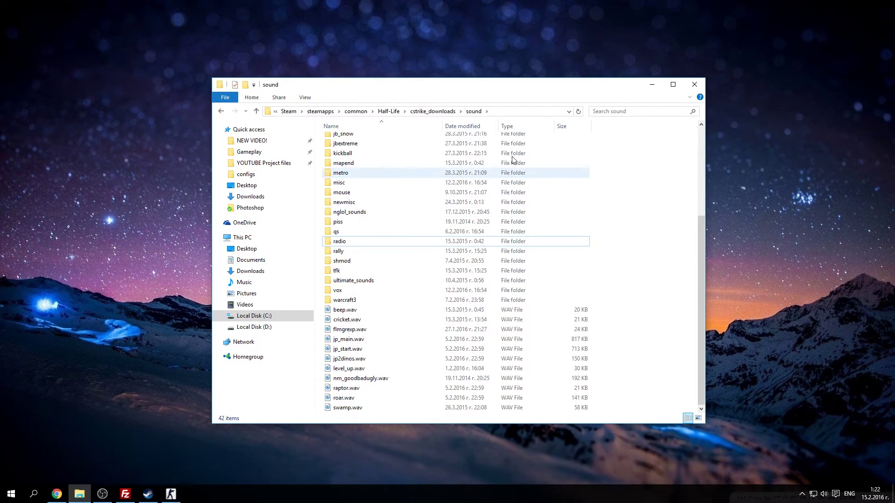
Connect to the favourite Awesome Cars + Fun Maps server so it fetches files like QuakeSounds/knife.wav
{"action": "left_click", "coordinate": [652, 85]}
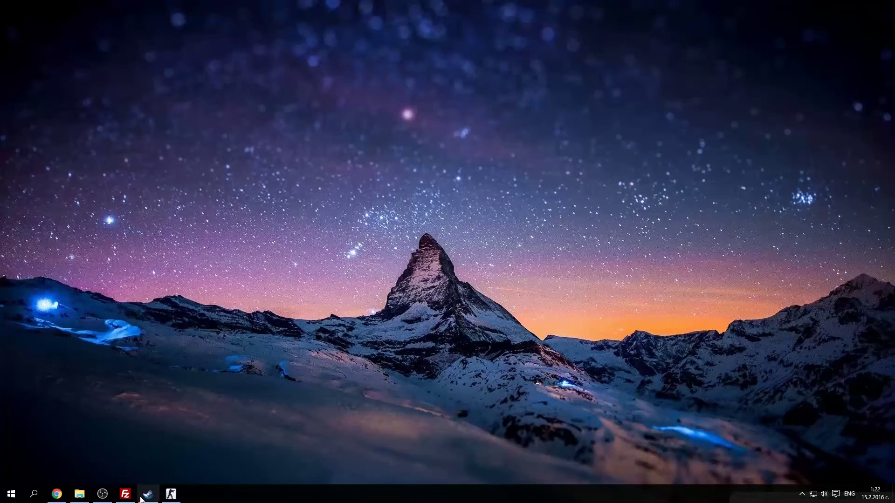
{"action": "left_click", "coordinate": [149, 494]}
{"action": "left_click", "coordinate": [326, 238]}
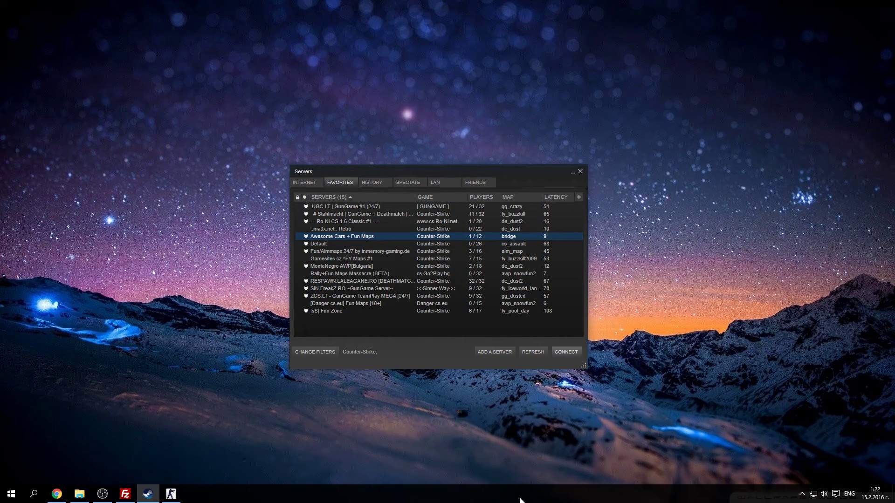
{"action": "left_click", "coordinate": [170, 494]}
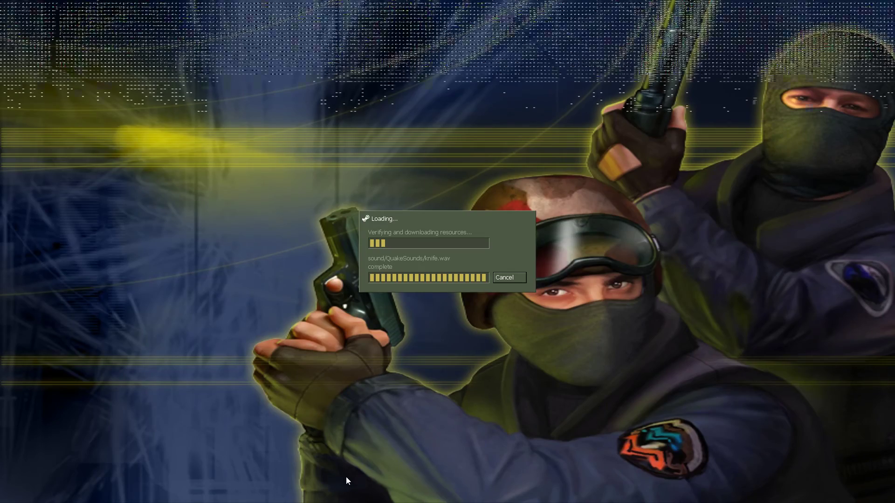